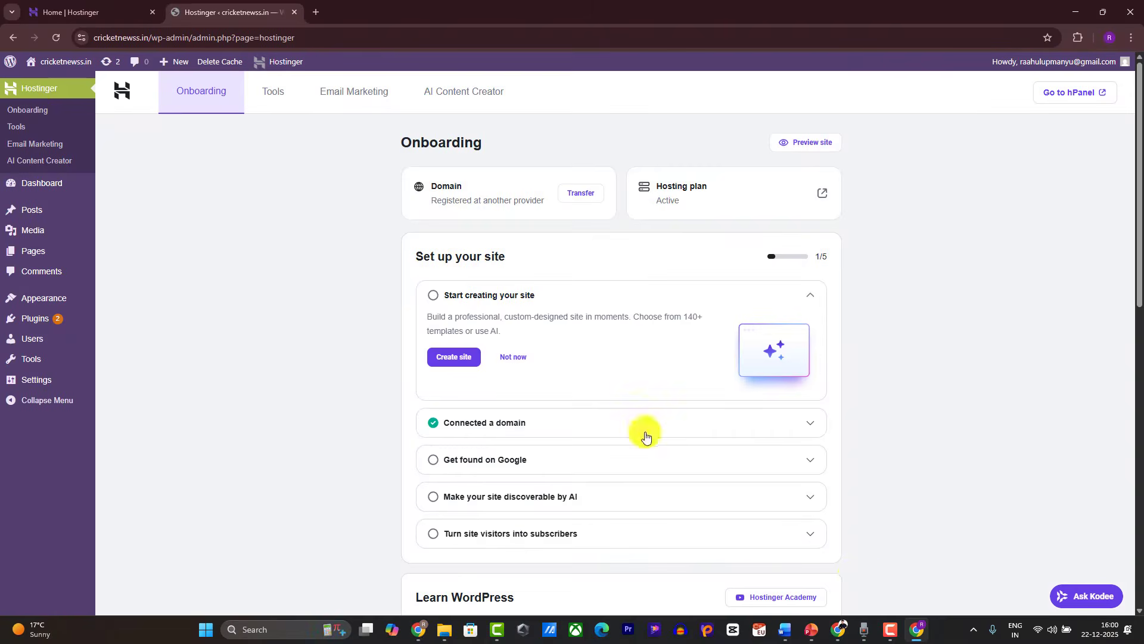
- Switch to PowerPoint, highlight "Cache Plugin" in the list of common plugins, and return to the browser
left_click(805, 630)
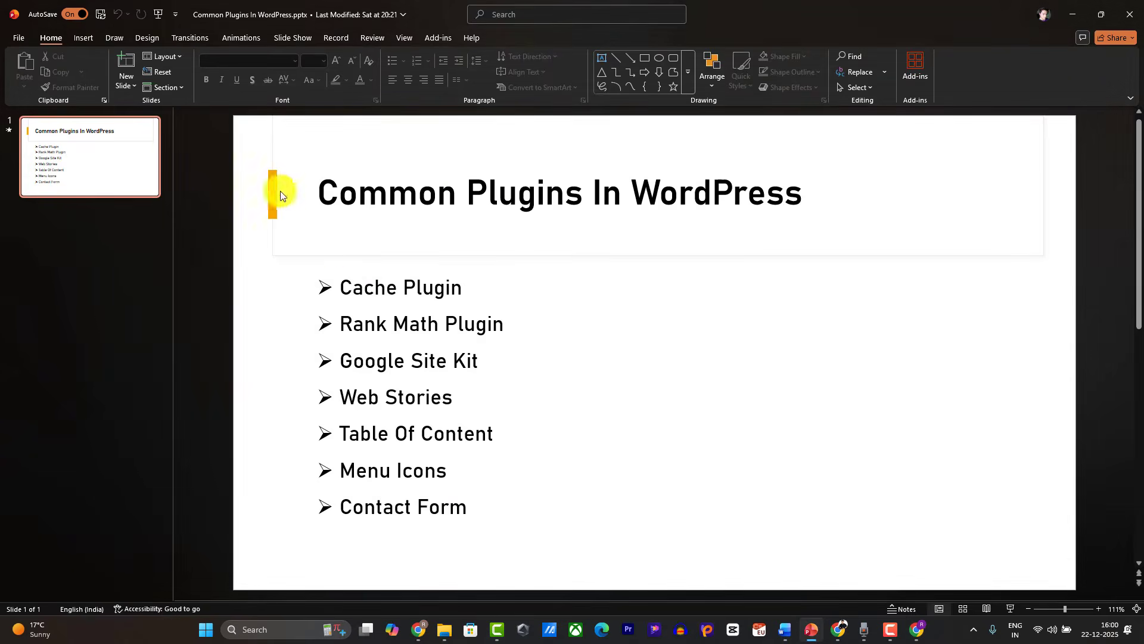
left_click_drag(340, 288, 462, 288)
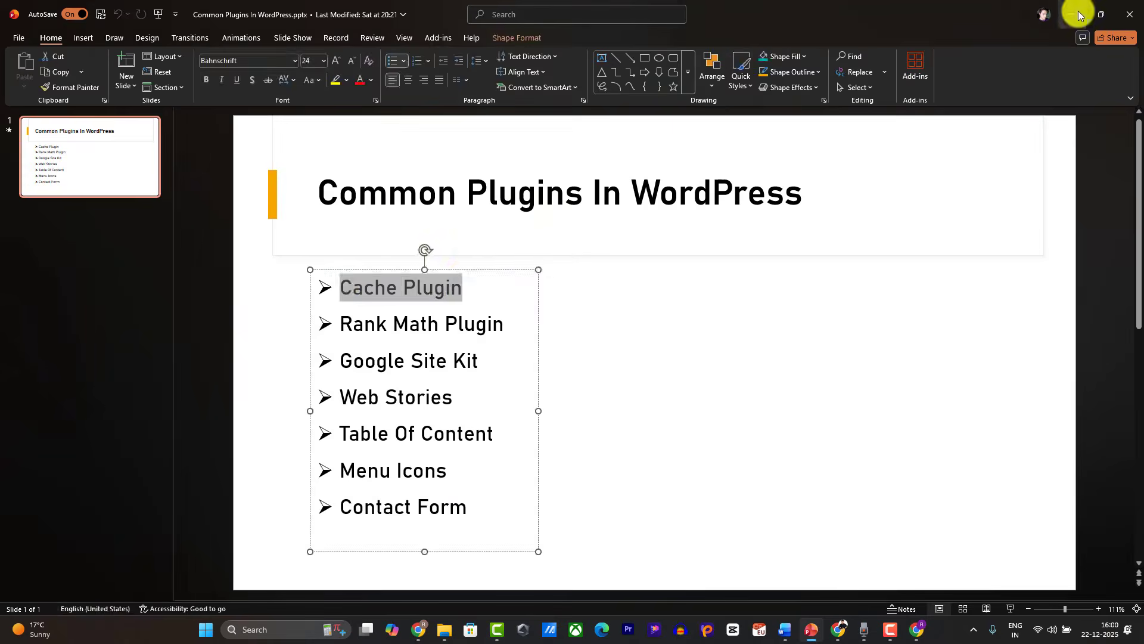
left_click(1073, 14)
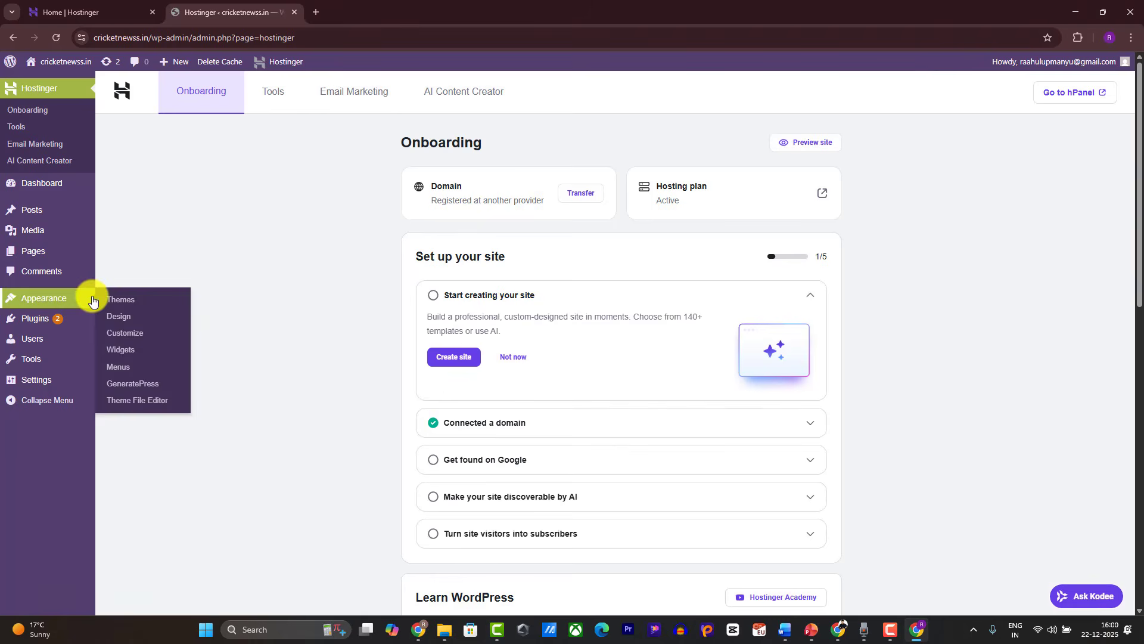
- Open the WordPress page for adding plugins and search for "cACHE pLUGIN"
mouse_move(40, 329)
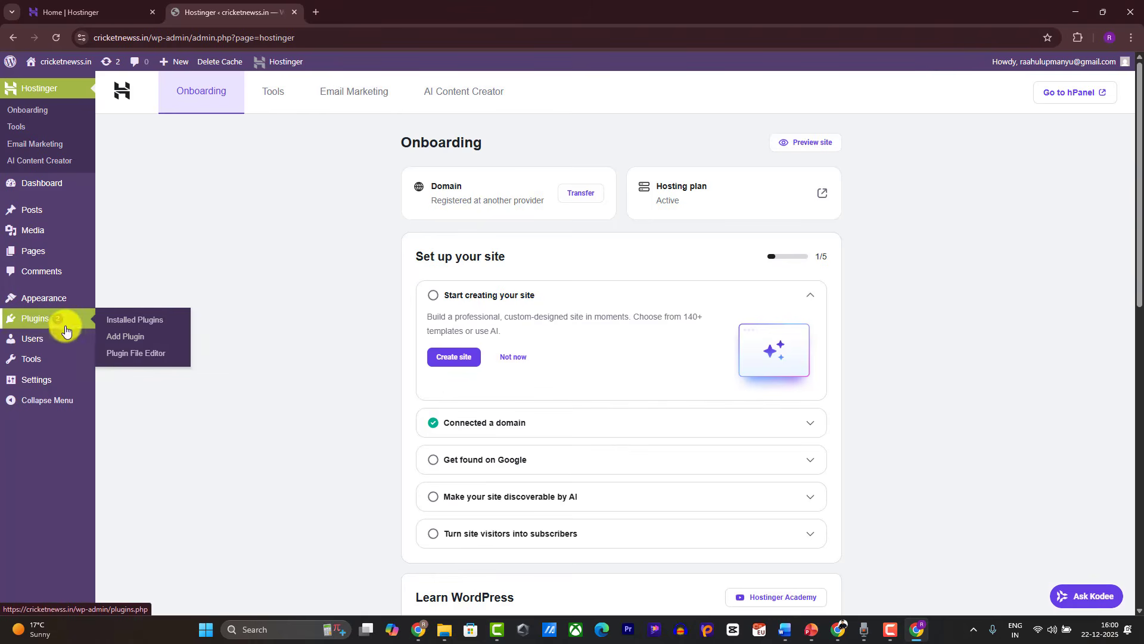
left_click(124, 335)
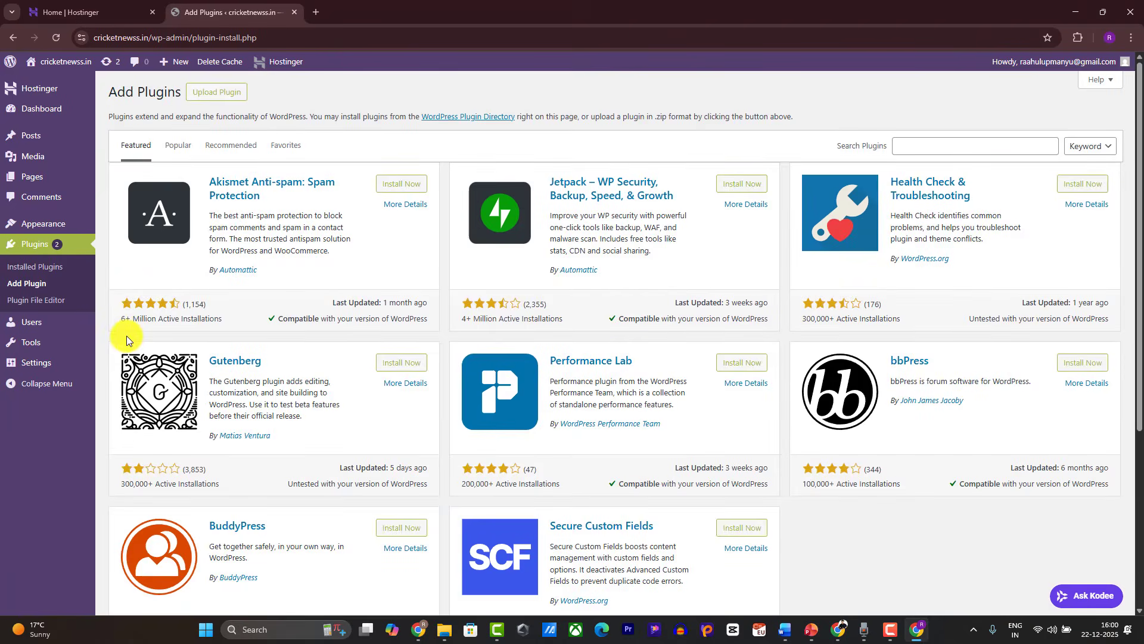
scroll(742, 258, "down", 4)
scroll(700, 300, "up", 4)
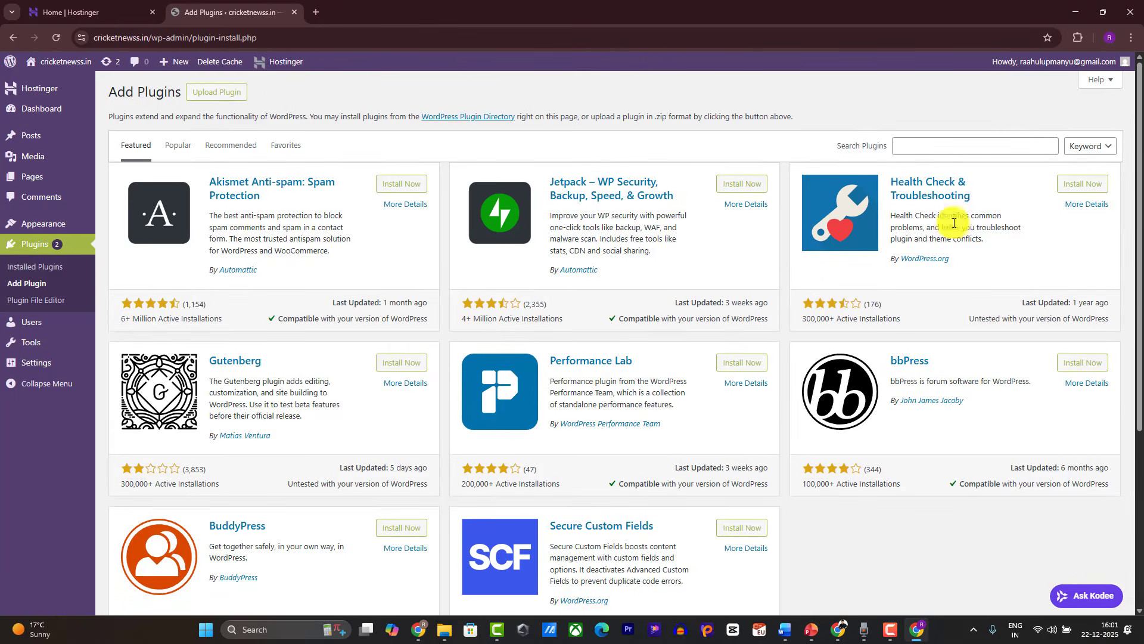
left_click(942, 149)
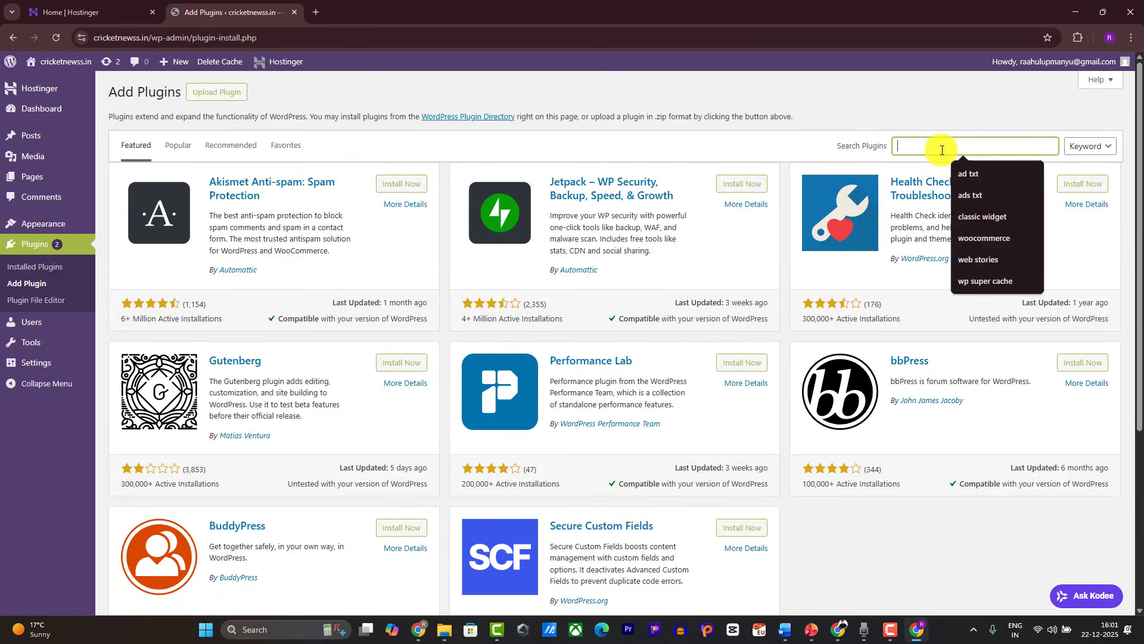
type("cACHE pLUGIN")
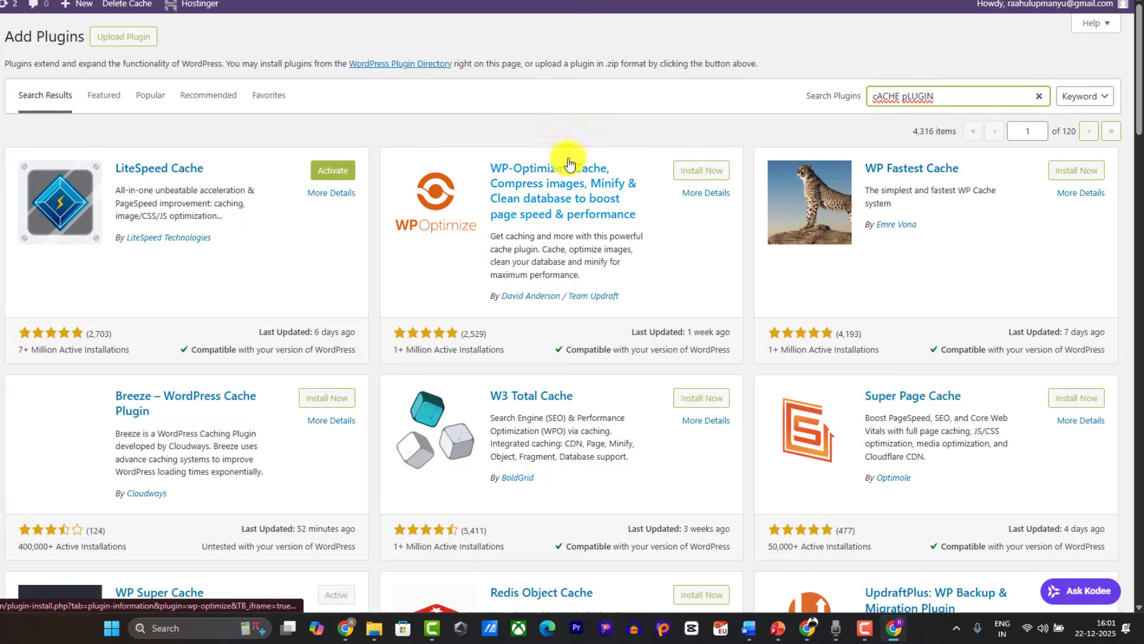
- Locate WP Super Cache in the plugin search results and highlight its entry
scroll(627, 260, "down", 2)
scroll(627, 260, "down", 2)
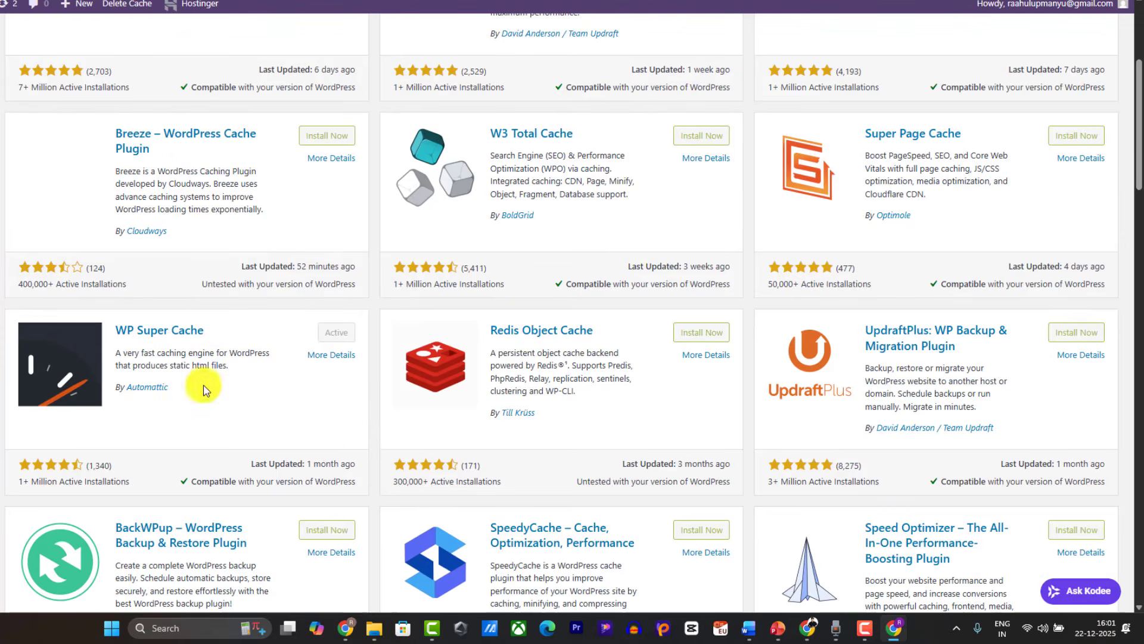
left_click_drag(114, 330, 309, 363)
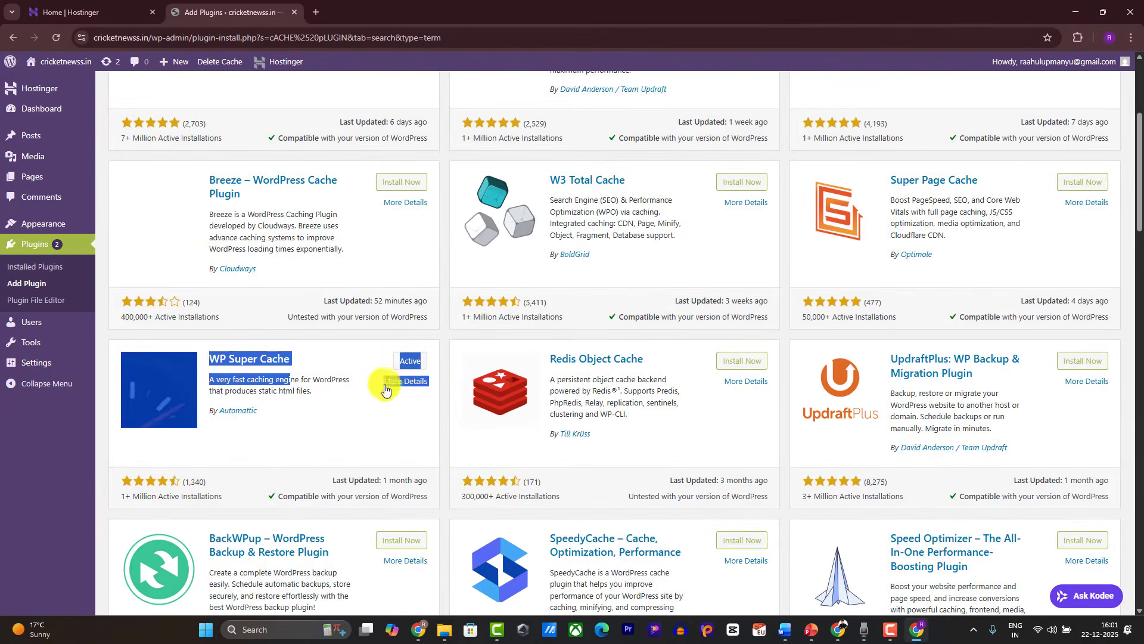
left_click(404, 386)
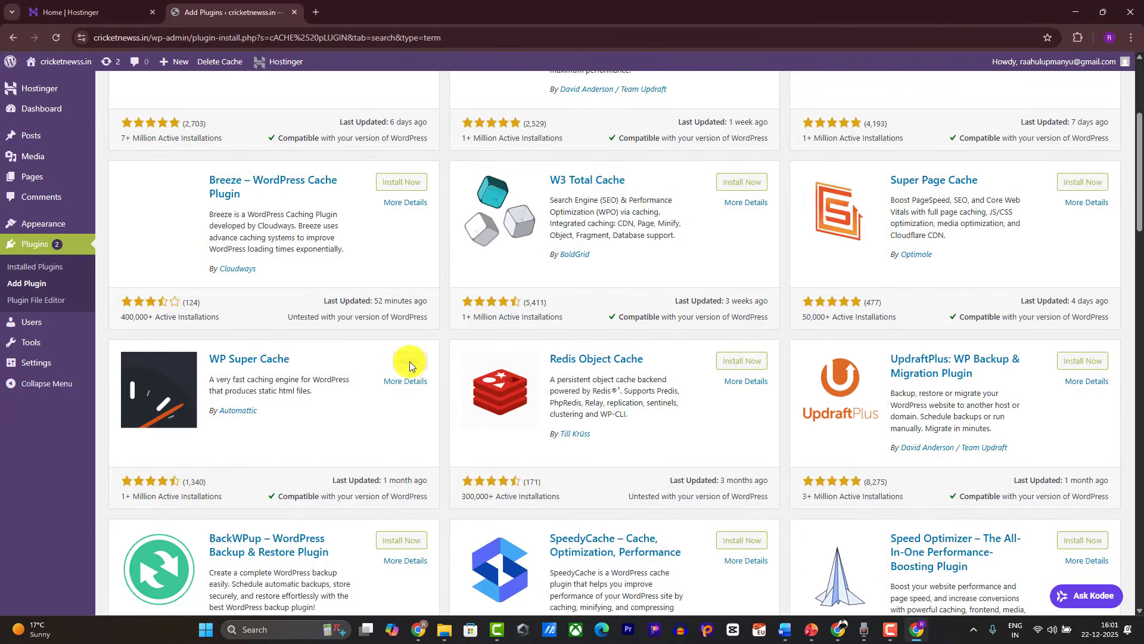
- Open the installed plugins in a new browser tab, deactivate WP Super Cache, and delete it with its data
right_click(57, 278)
left_click(73, 283)
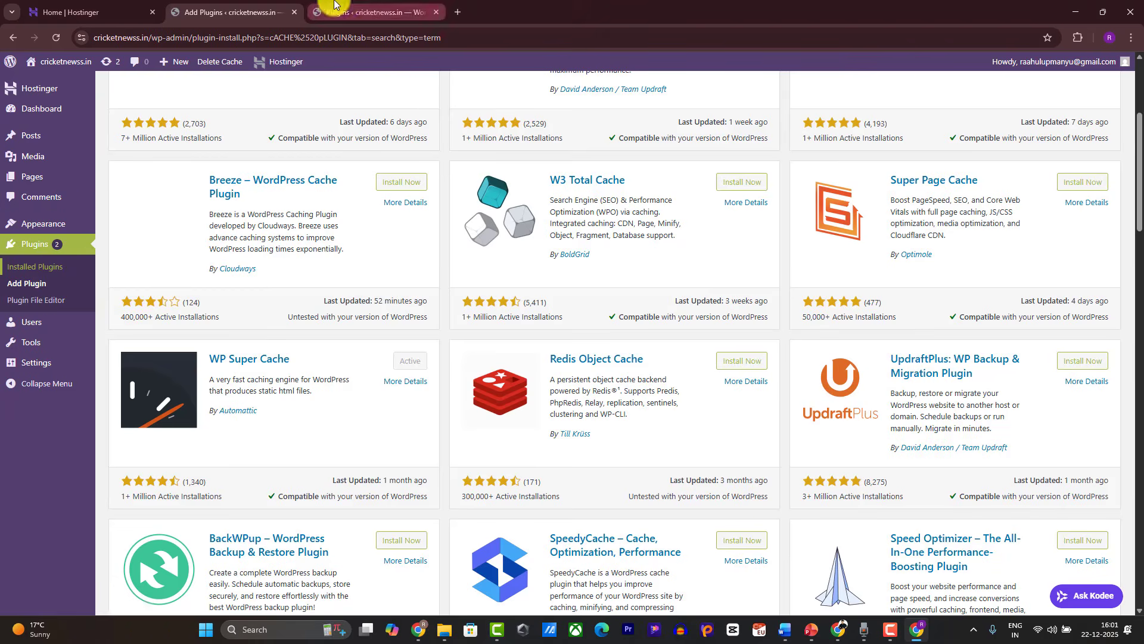
left_click(355, 12)
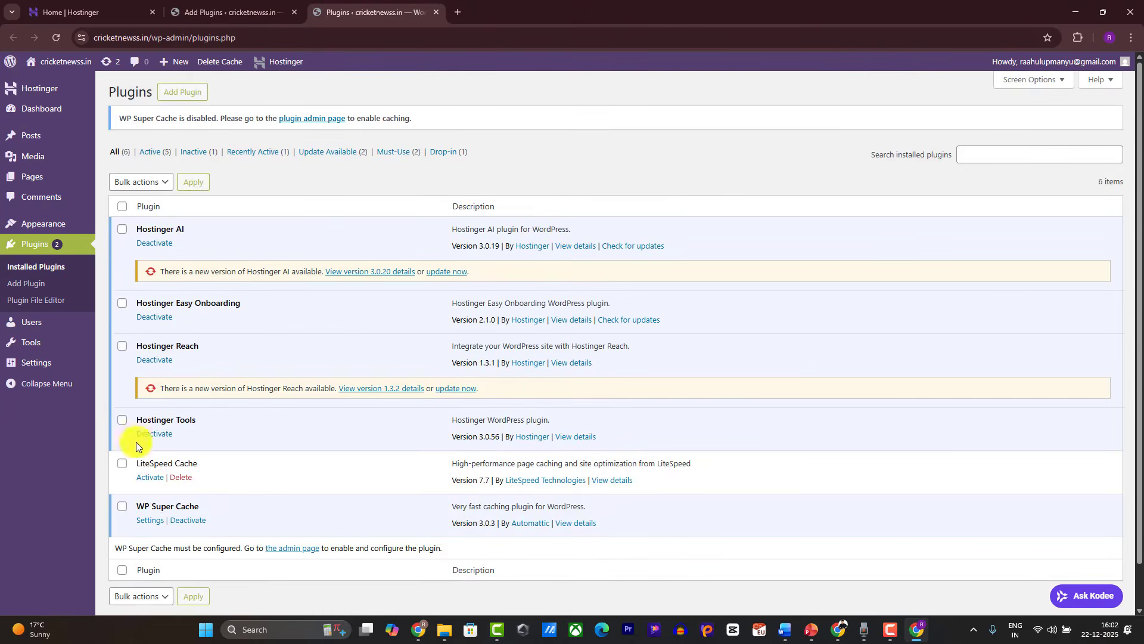
left_click(179, 521)
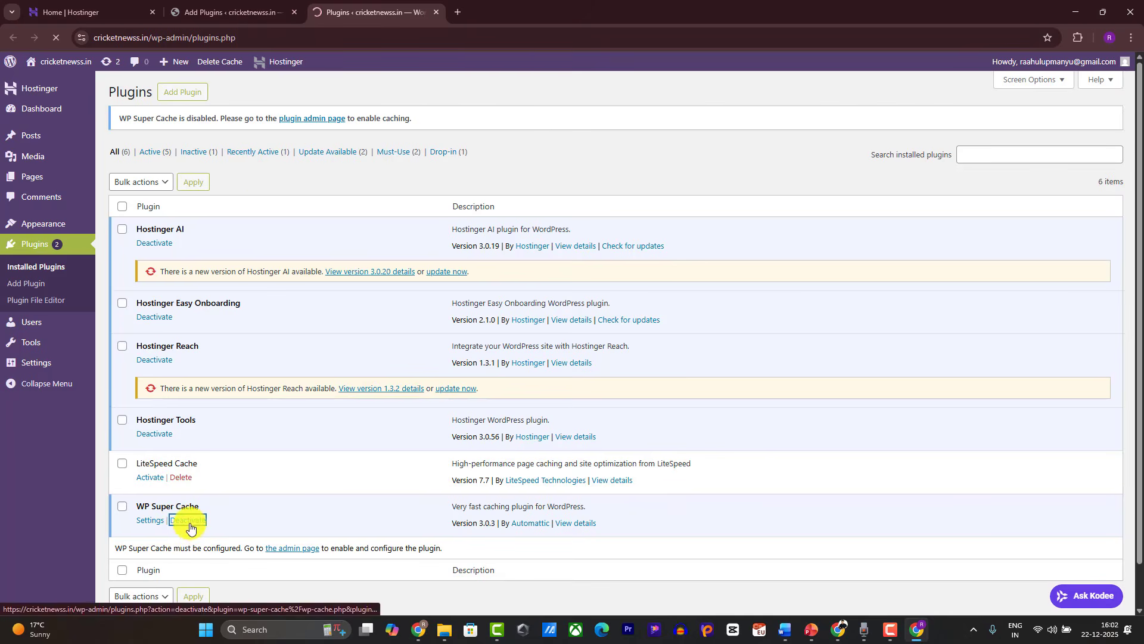
left_click(200, 156)
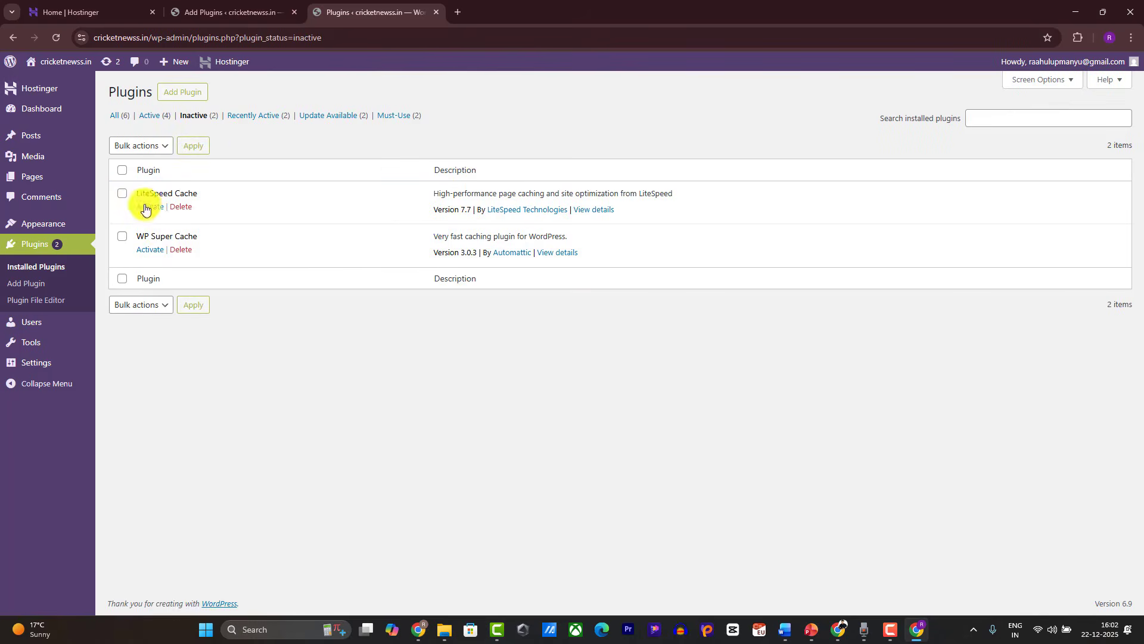
left_click(181, 250)
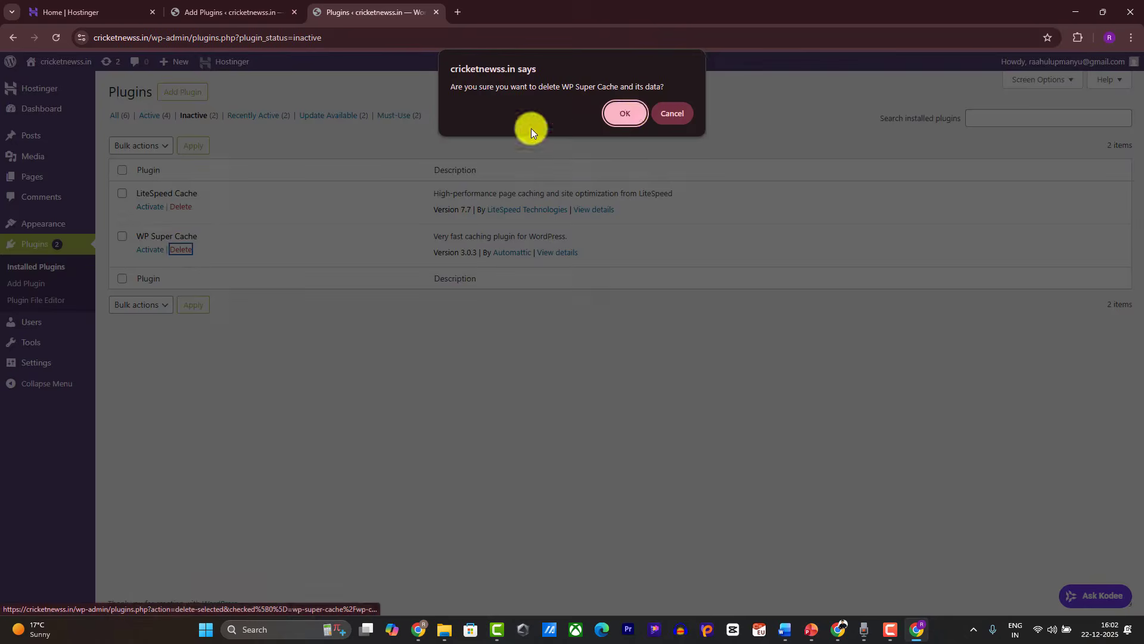
left_click(625, 113)
- Reload the cache plugin search results, install and activate WP Super Cache, and delete the site cache
left_click(229, 12)
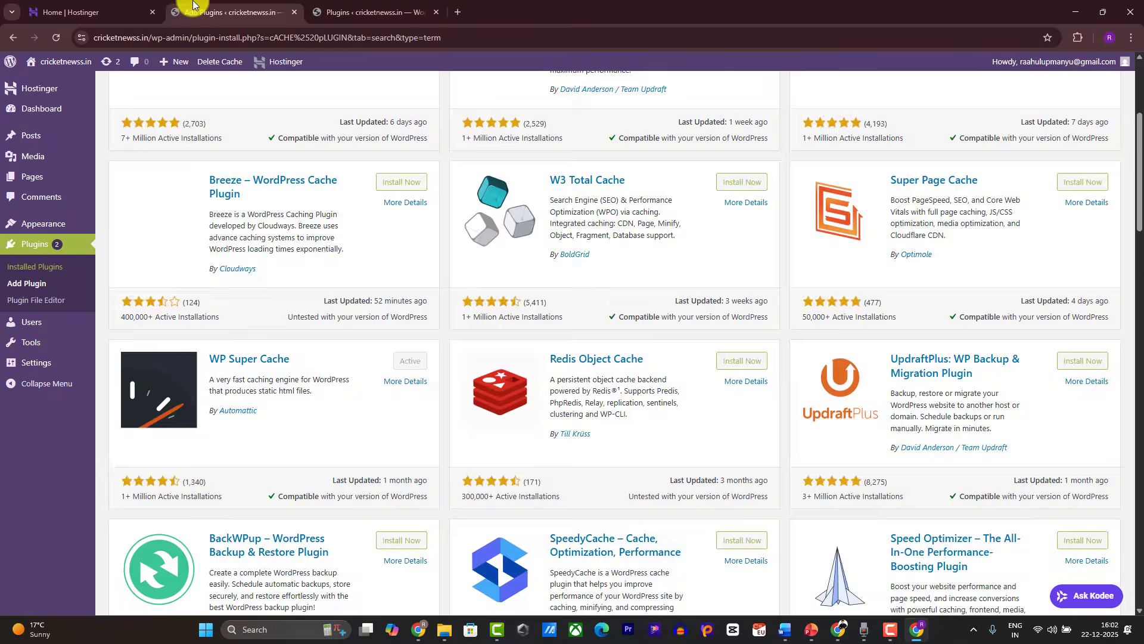
left_click(57, 38)
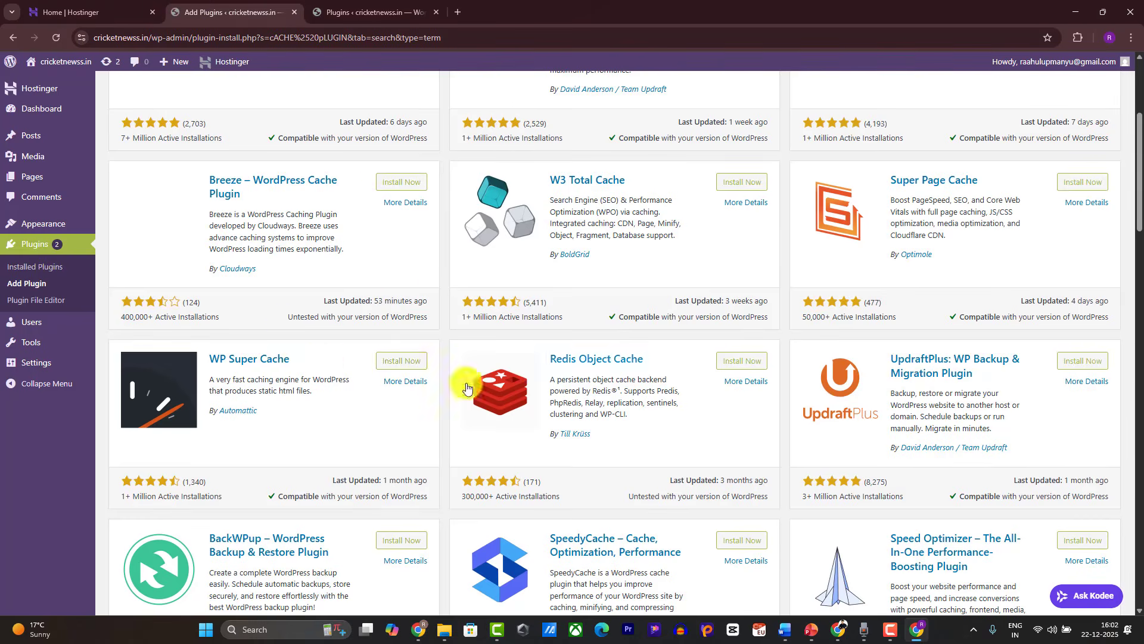
left_click(409, 362)
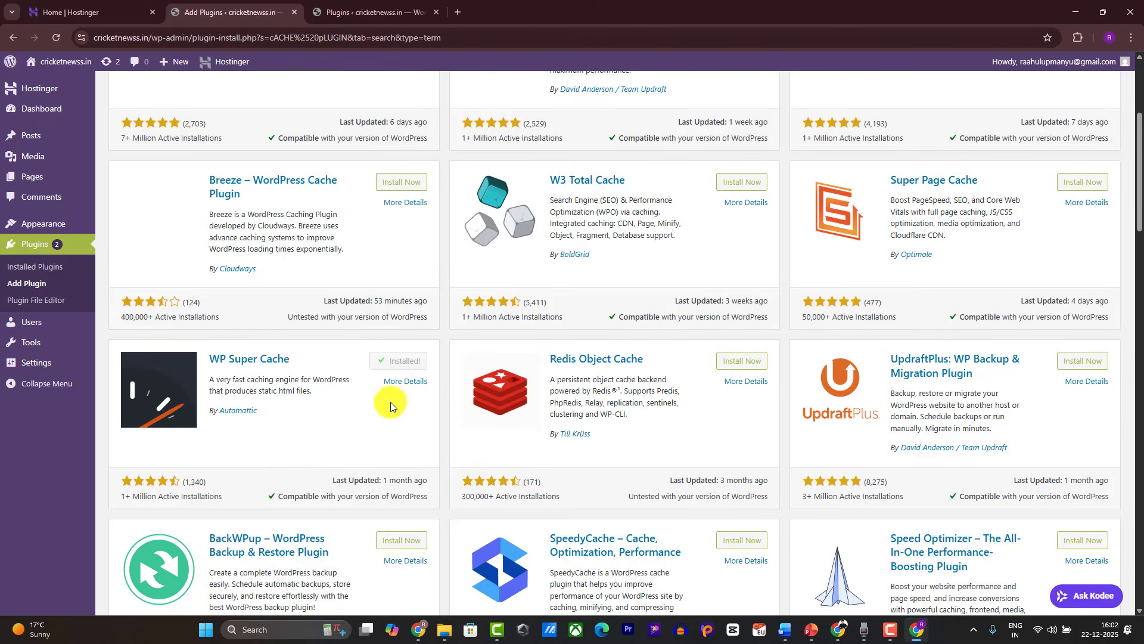
left_click(389, 363)
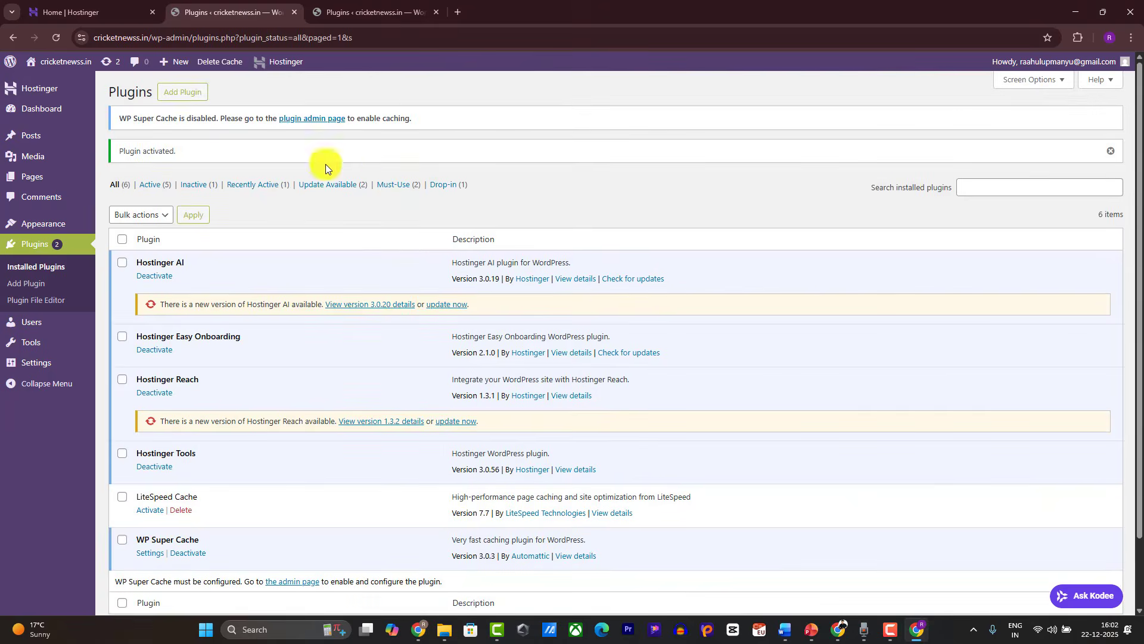
left_click(216, 67)
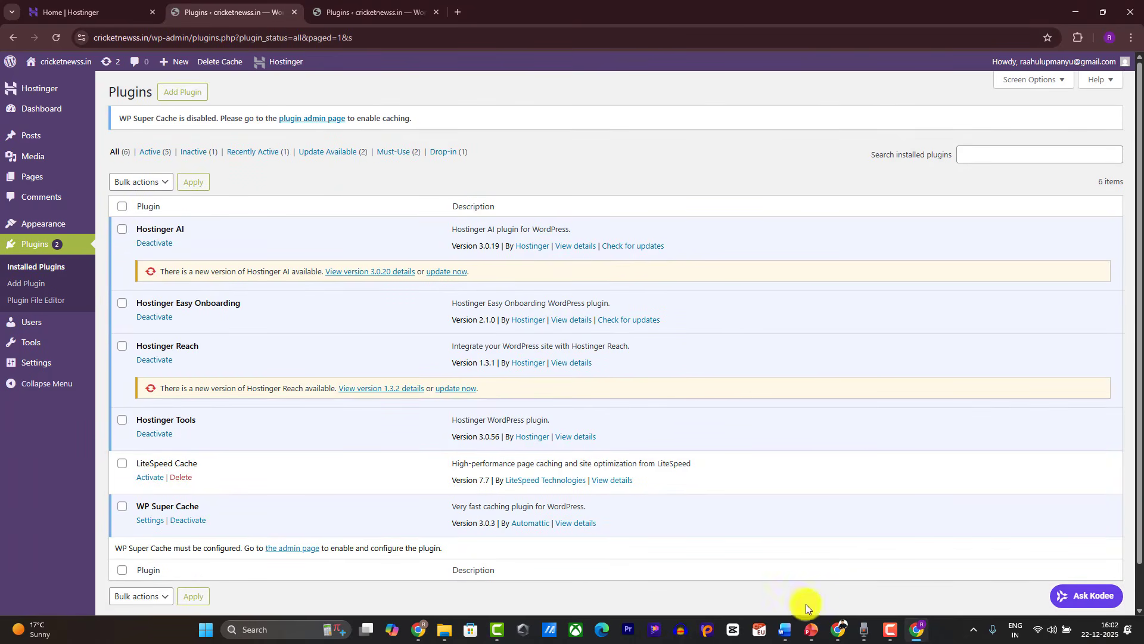
- Consult the plugin list in PowerPoint, return to WordPress, and search the plugin directory for "Rank Math"
left_click(809, 629)
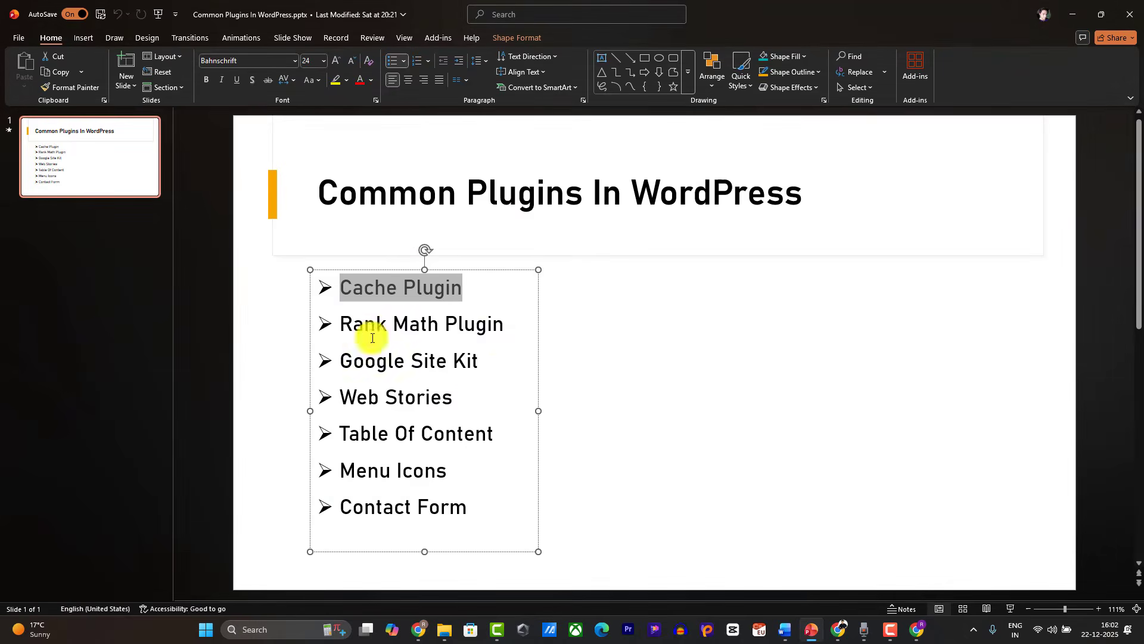
left_click(811, 629)
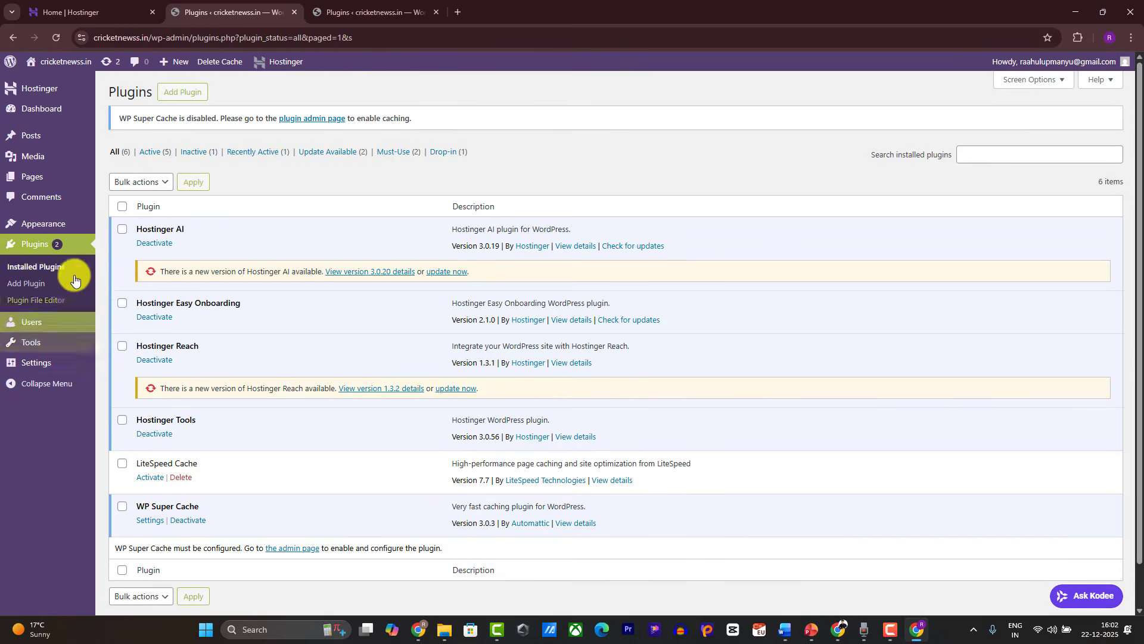
left_click(50, 291)
left_click(906, 148)
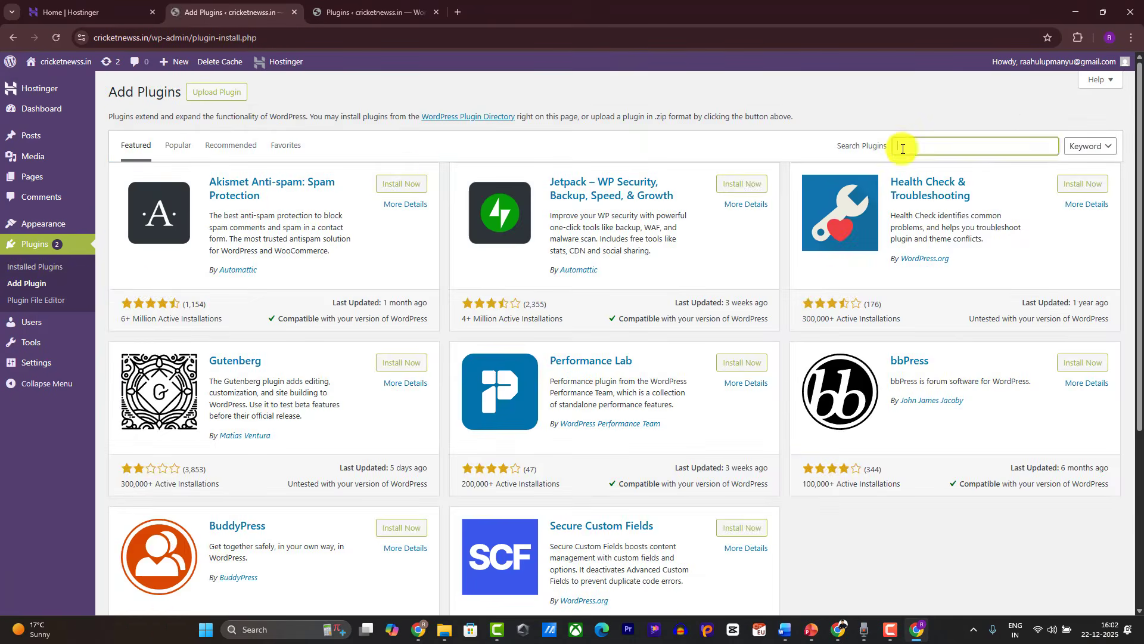
type("Rank")
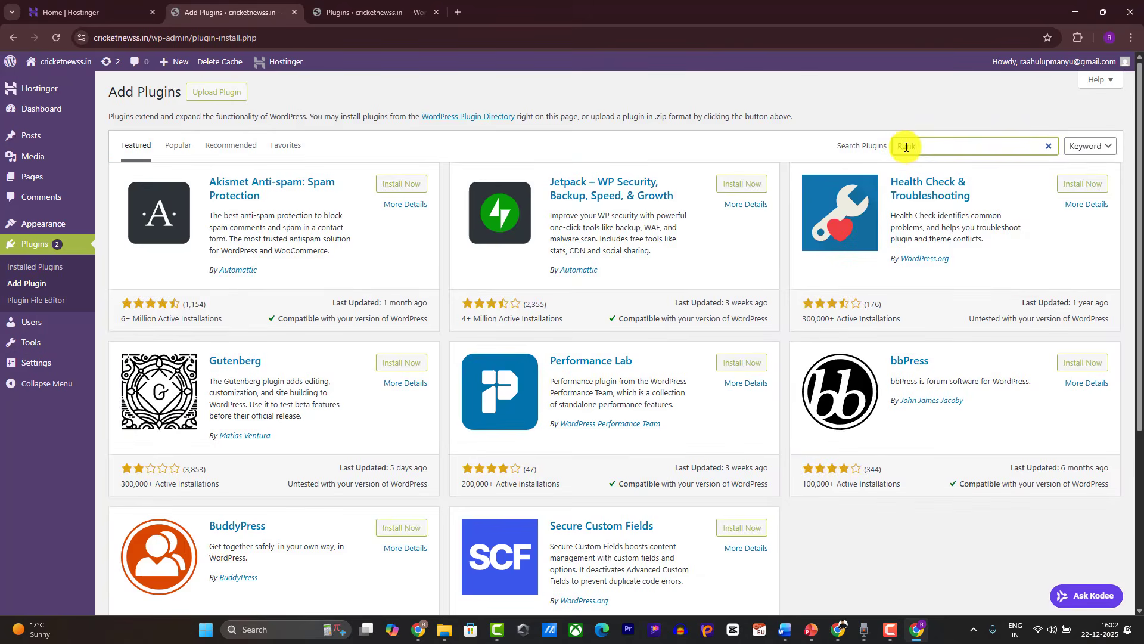
type(" Math")
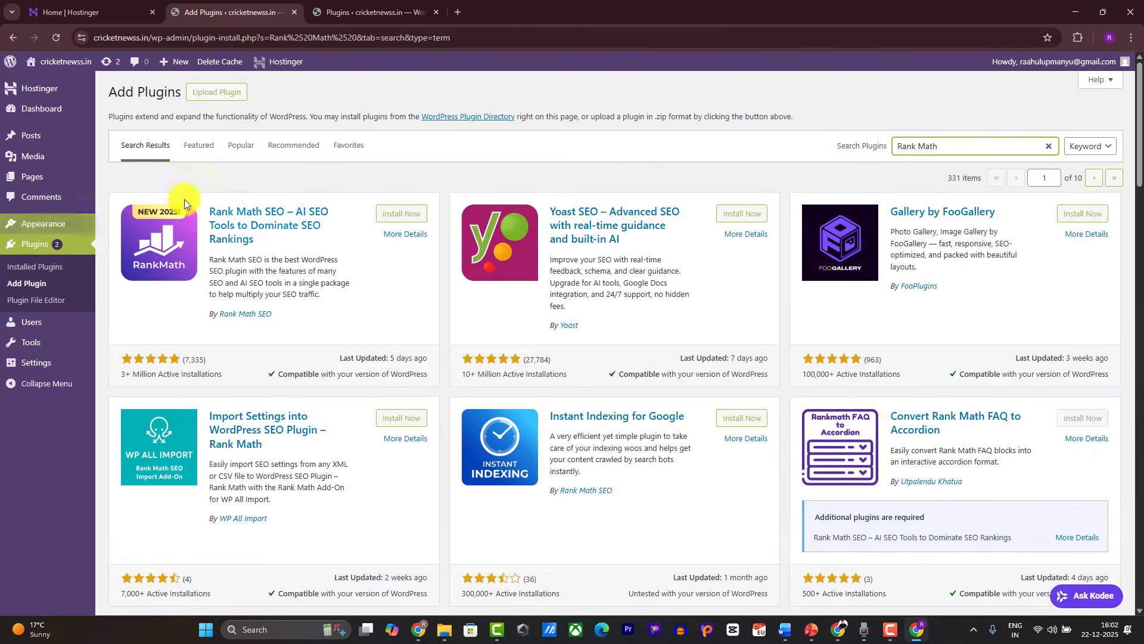
- Install and activate the Rank Math SEO plugin from the search results
left_click(386, 214)
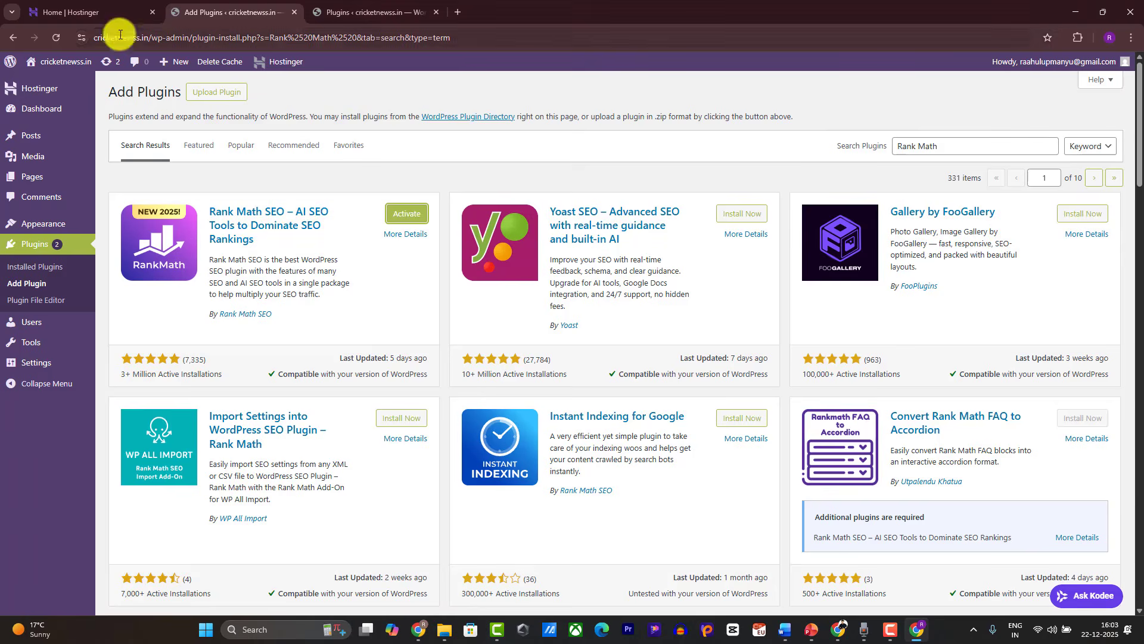
mouse_move(60, 62)
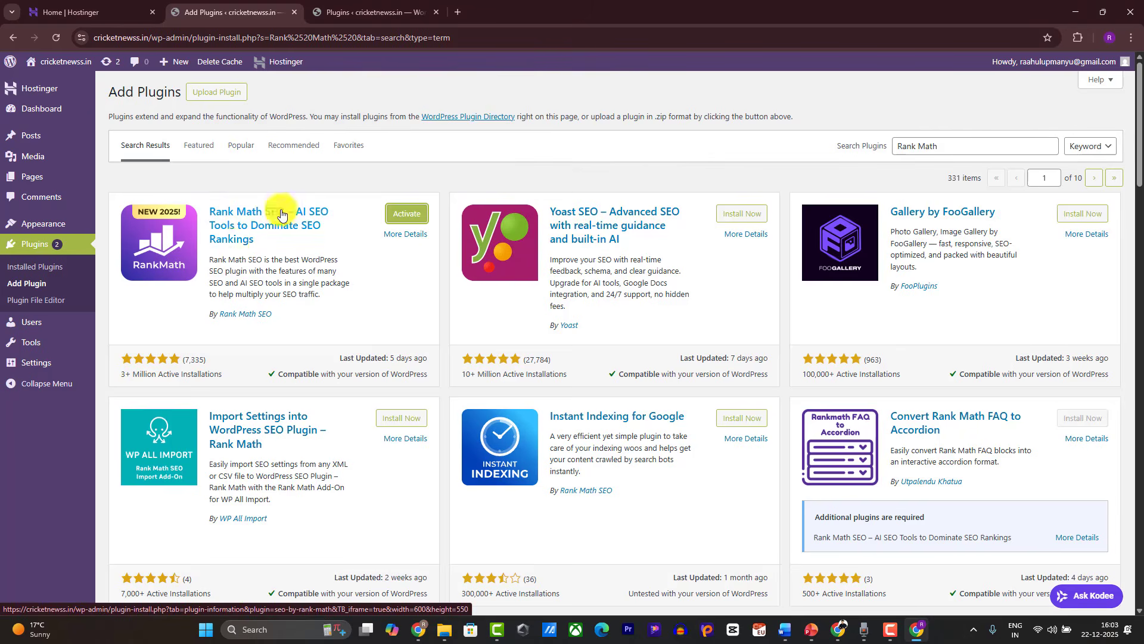
left_click(391, 216)
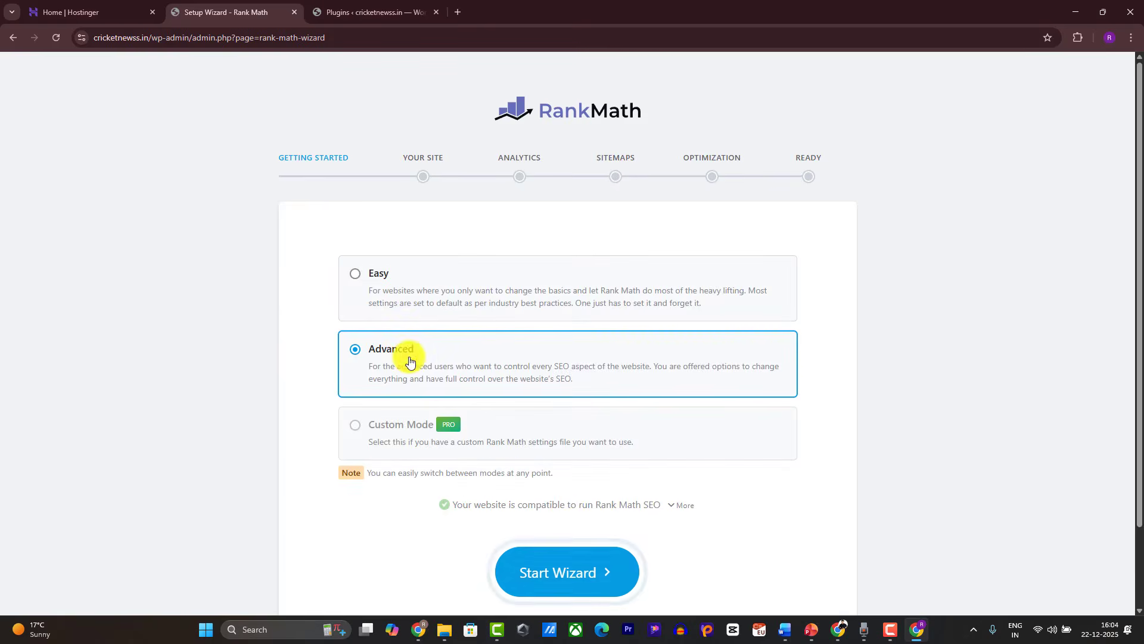
- Start the Rank Math setup wizard in Advanced mode and save the website details, keeping Personal Blog as site type and cricketnewss.in as website name
left_click(550, 586)
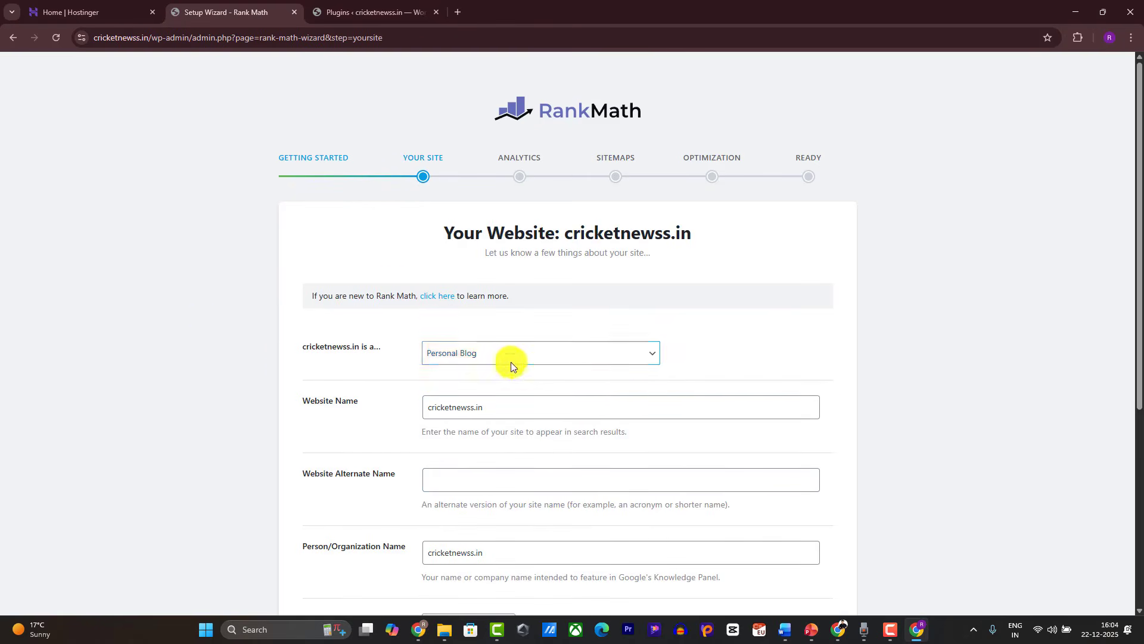
left_click(489, 354)
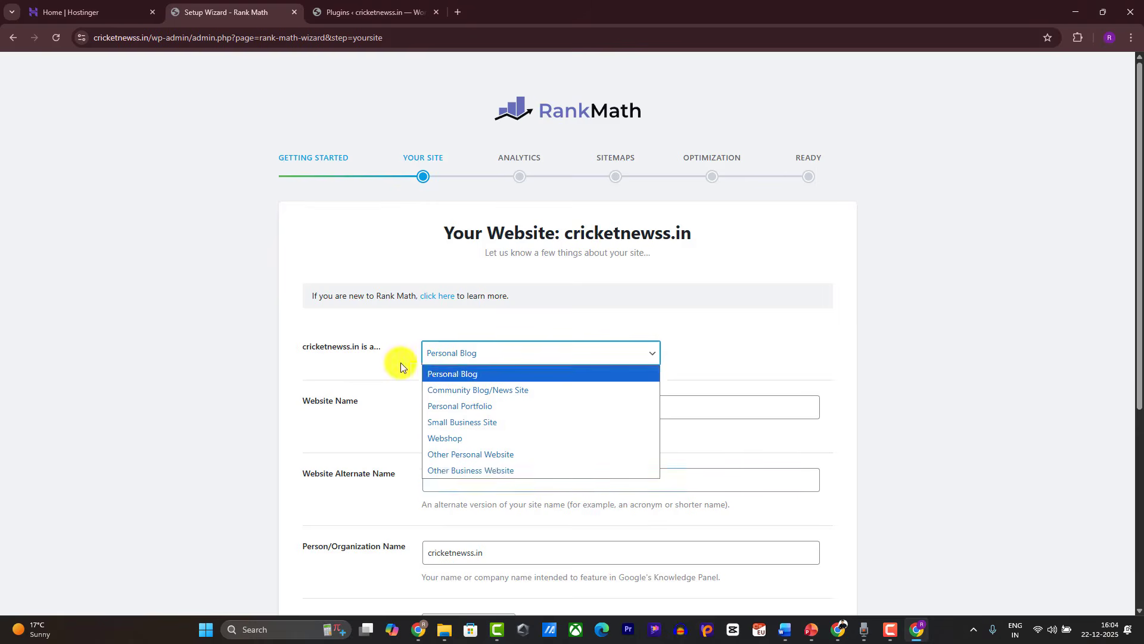
left_click(336, 433)
scroll(538, 422, "down", 2)
left_click(518, 288)
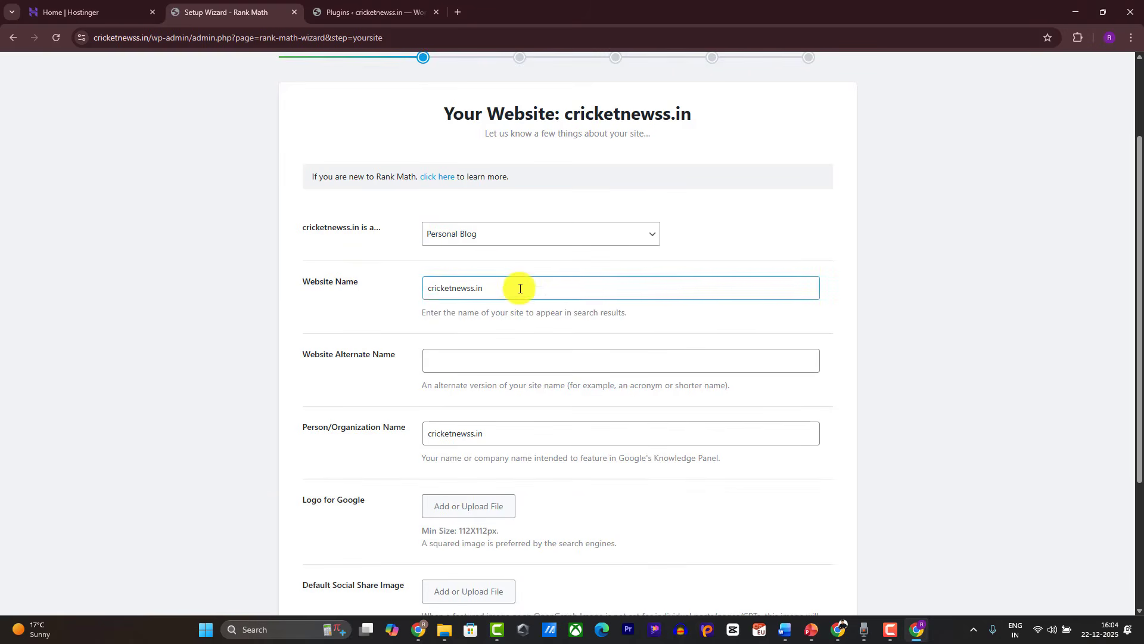
key("ctrl+a")
scroll(427, 344, "down", 4)
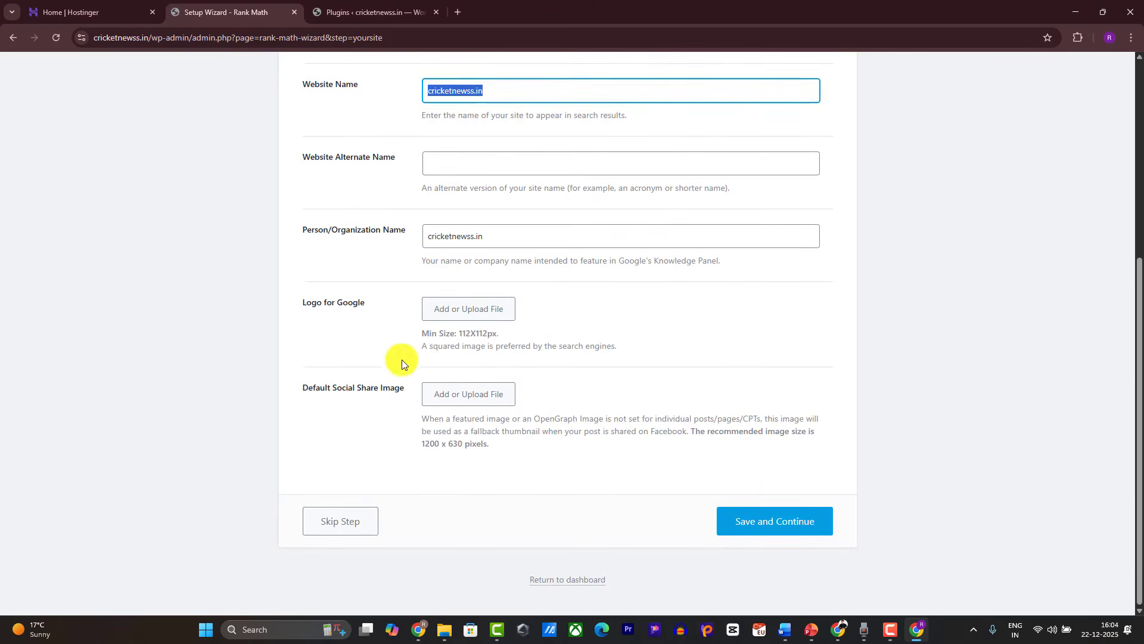
left_click(774, 522)
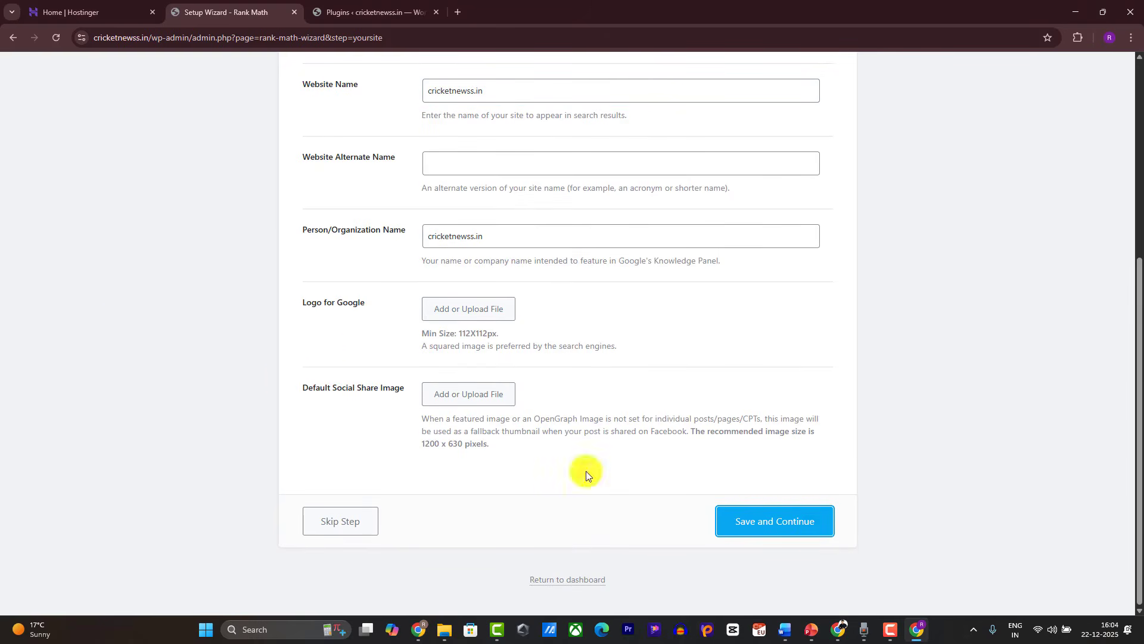
scroll(488, 398, "up", 5)
scroll(514, 426, "down", 5)
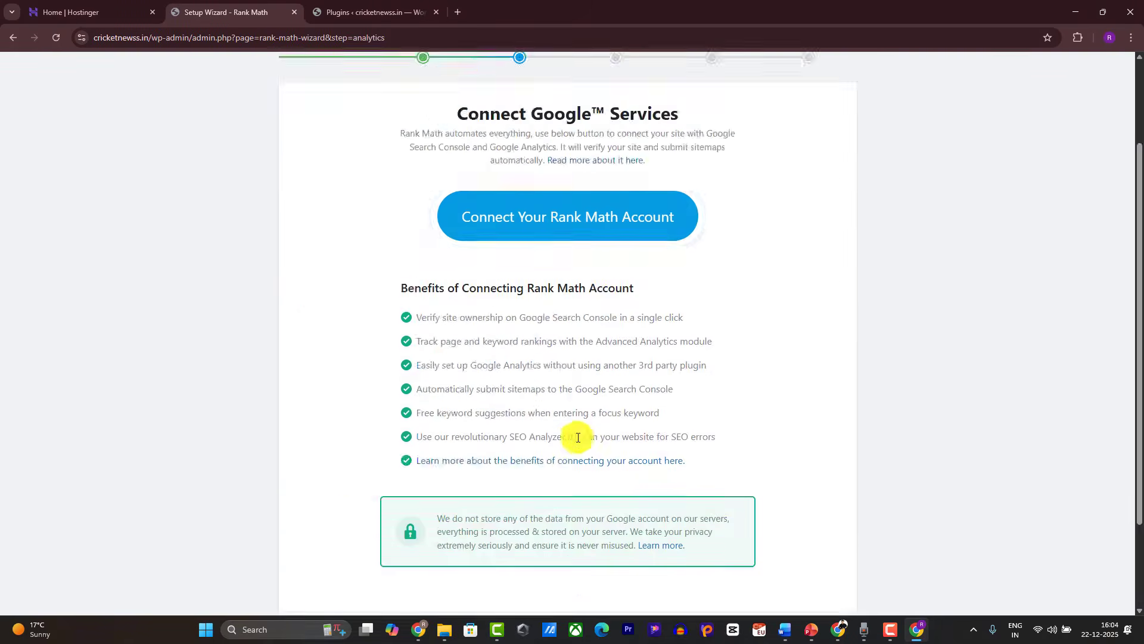
- Complete the Rank Math wizard by skipping the account connection, keeping the sitemap and SEO tweak defaults, and returning to the dashboard
scroll(578, 437, "down", 2)
left_click(344, 518)
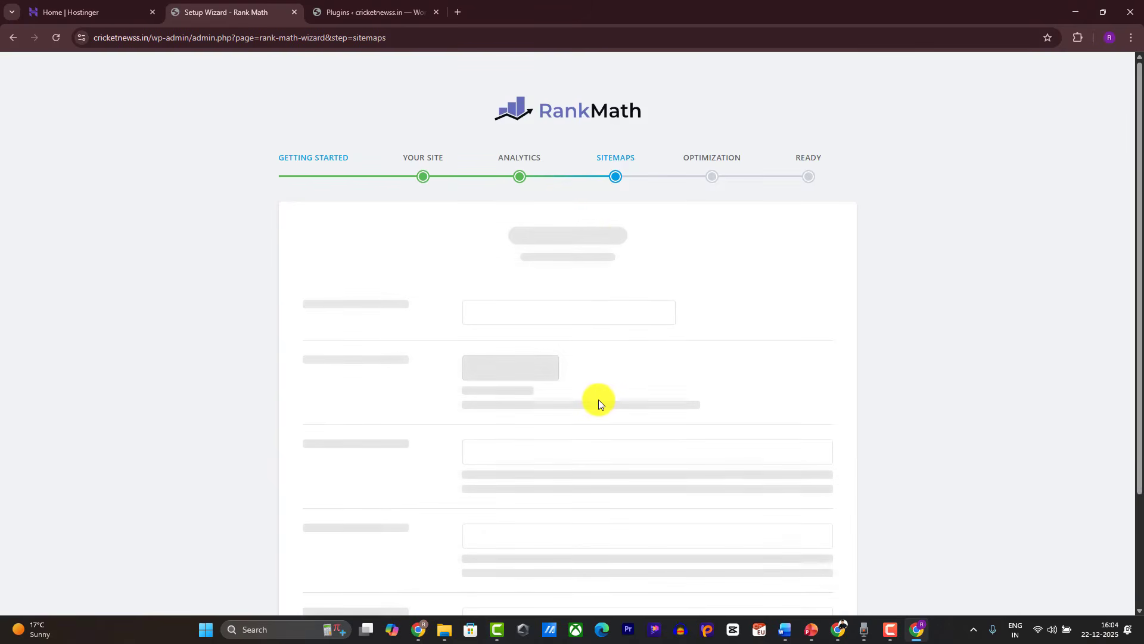
scroll(599, 399, "down", 3)
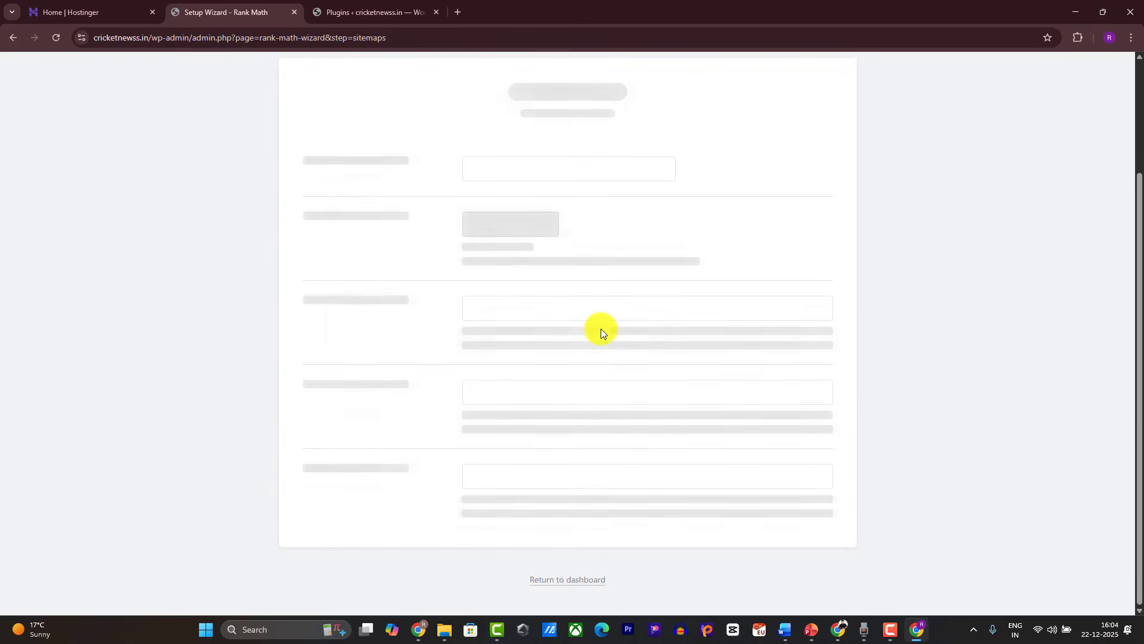
left_click(752, 522)
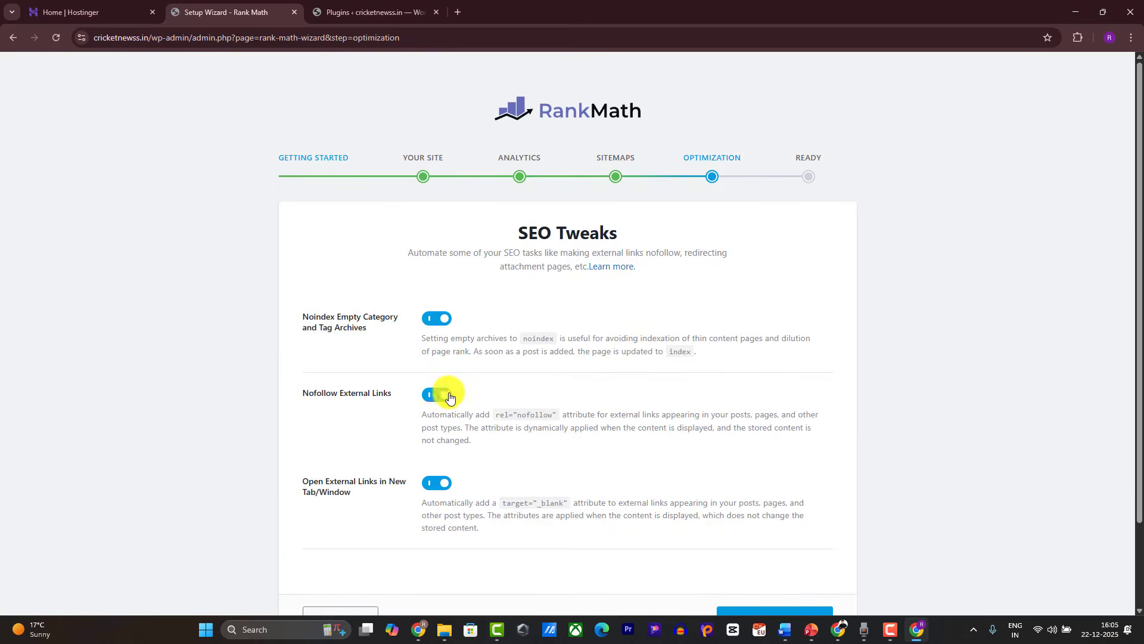
scroll(651, 387, "down", 2)
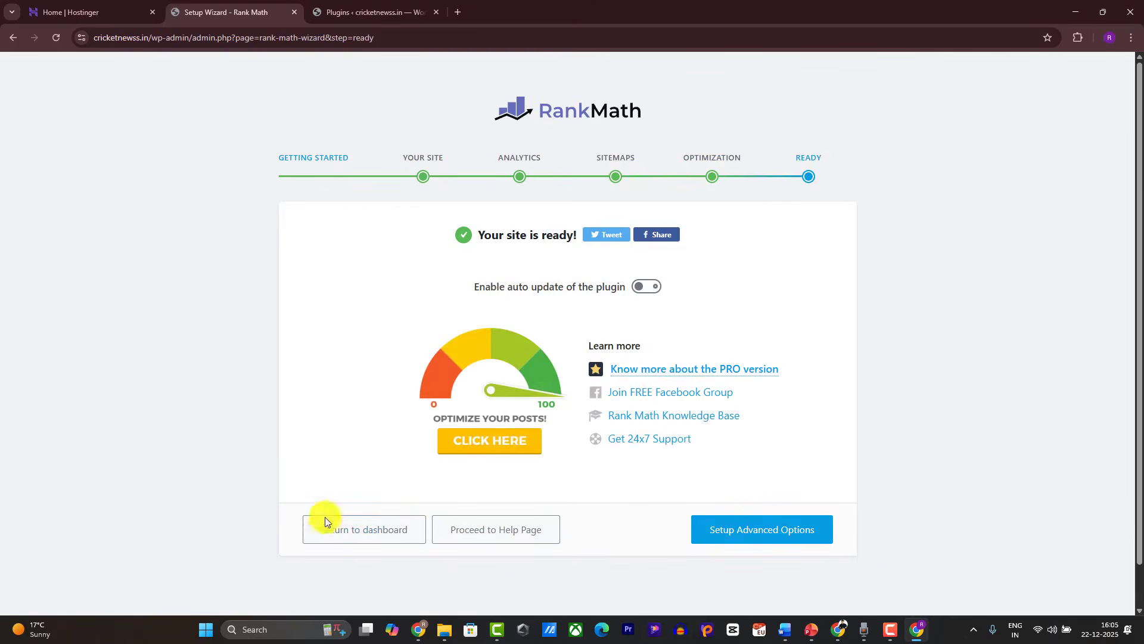
left_click(341, 532)
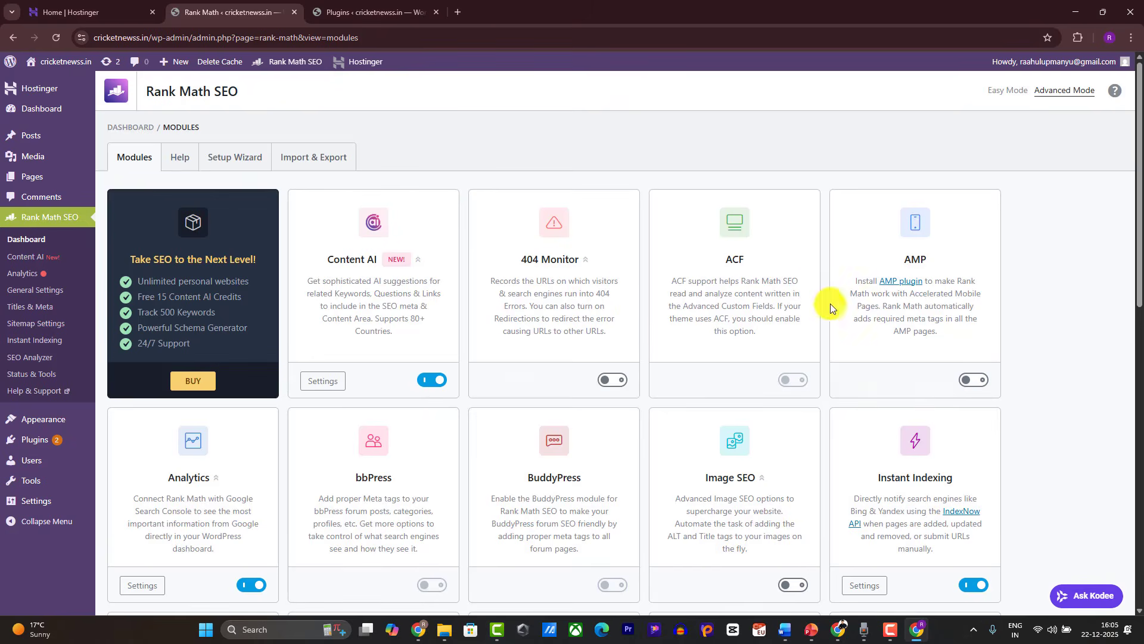
- Look over the Rank Math modules, check the Common Plugins list in PowerPoint, and return to WordPress in Chrome
scroll(828, 304, "down", 2)
scroll(894, 494, "down", 4)
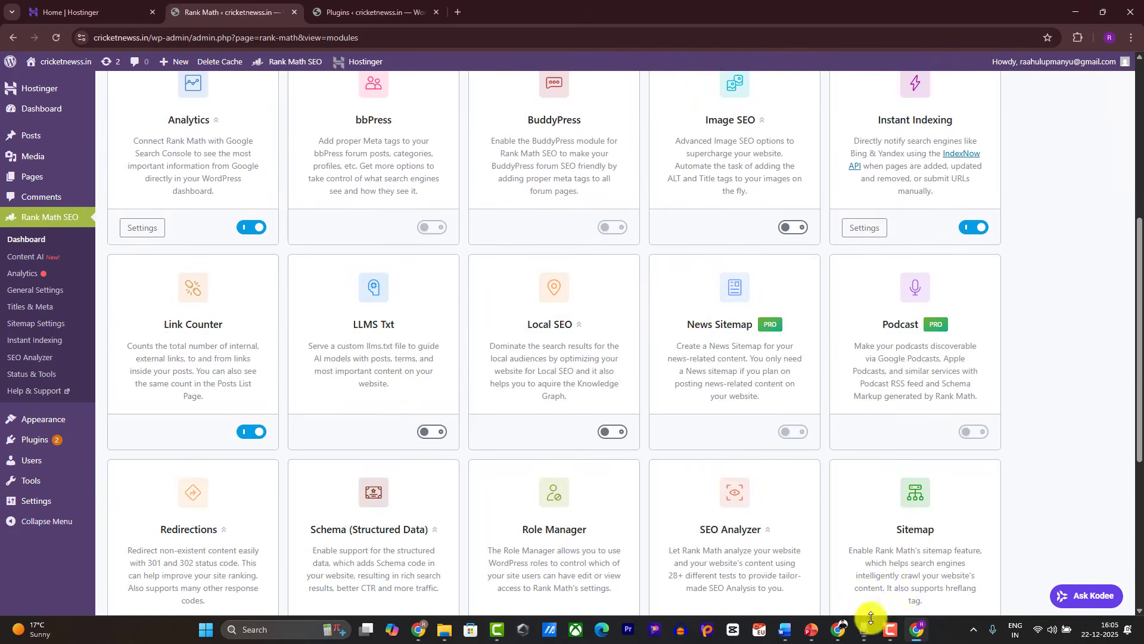
left_click(799, 635)
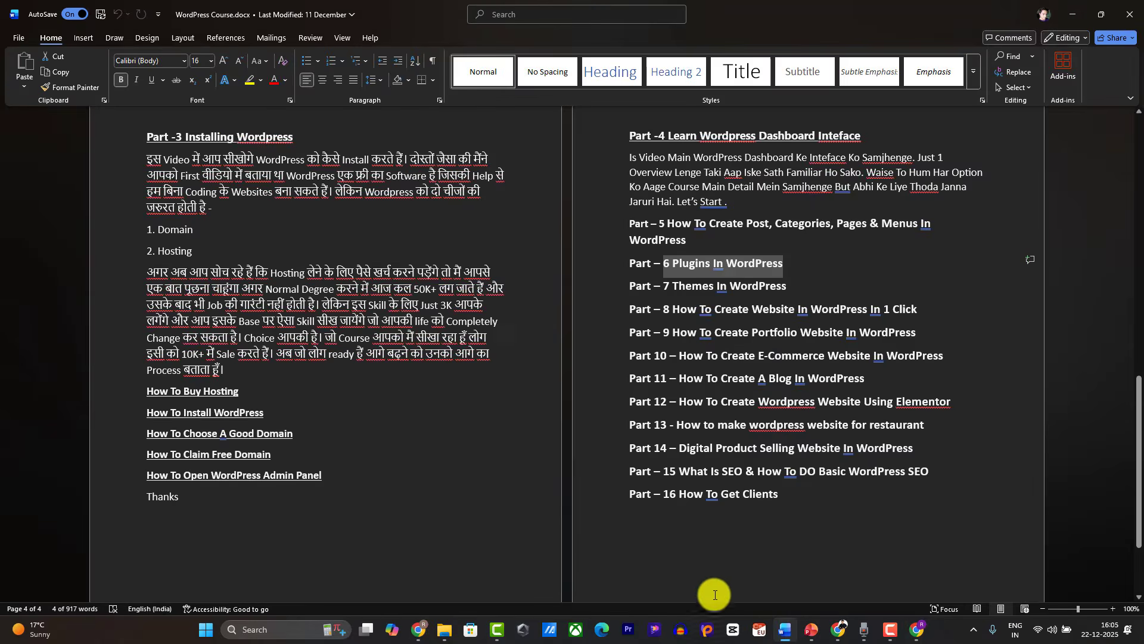
left_click(797, 635)
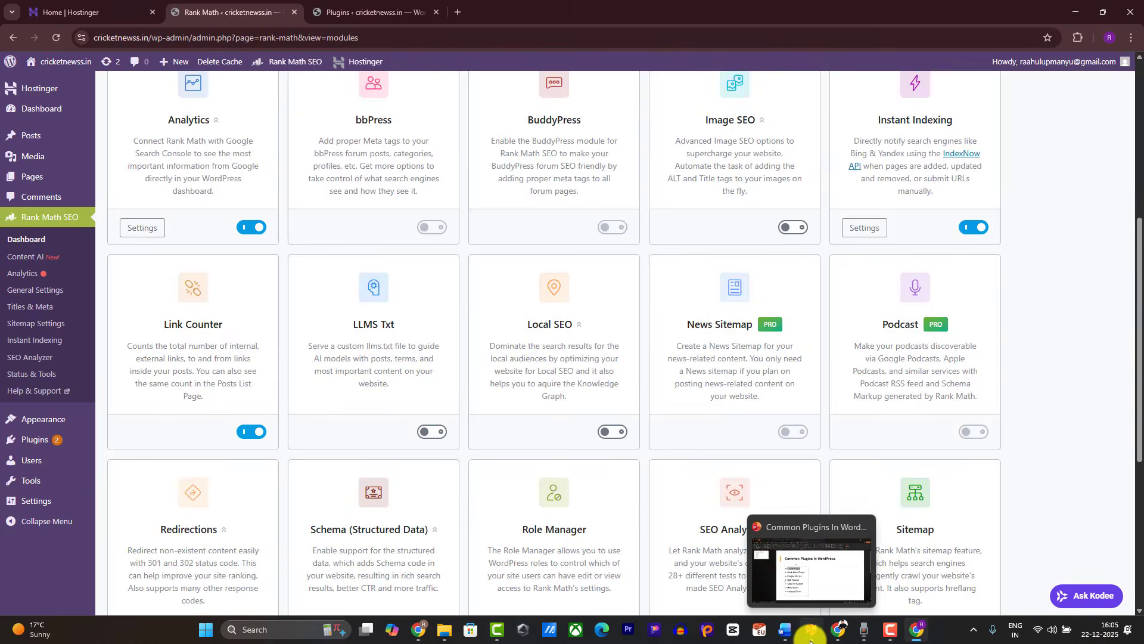
left_click(810, 640)
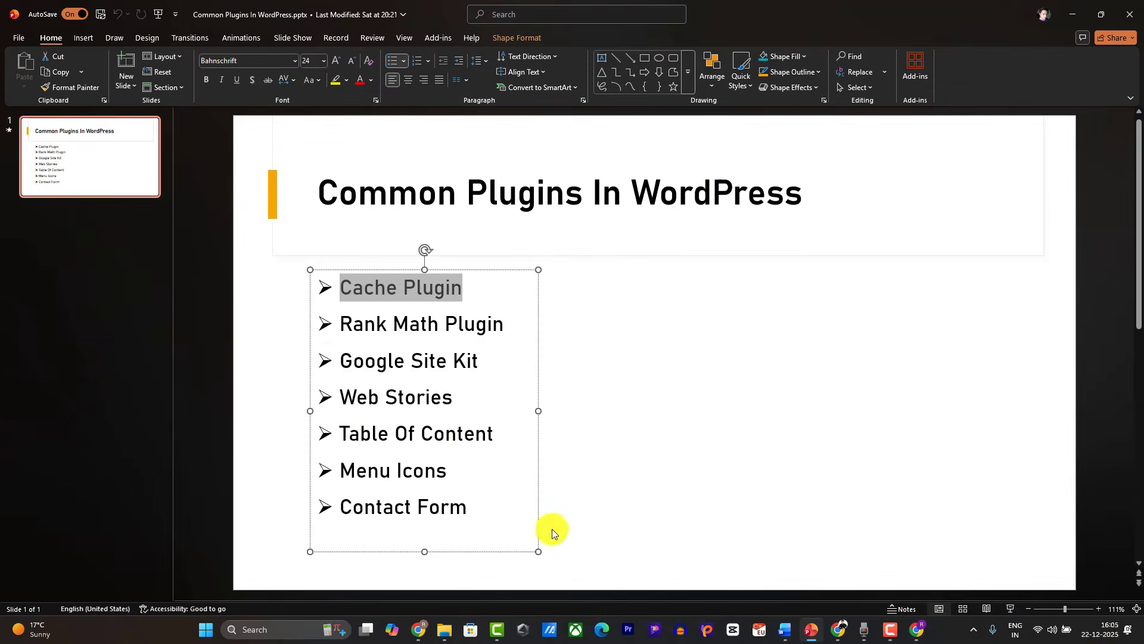
left_click(920, 624)
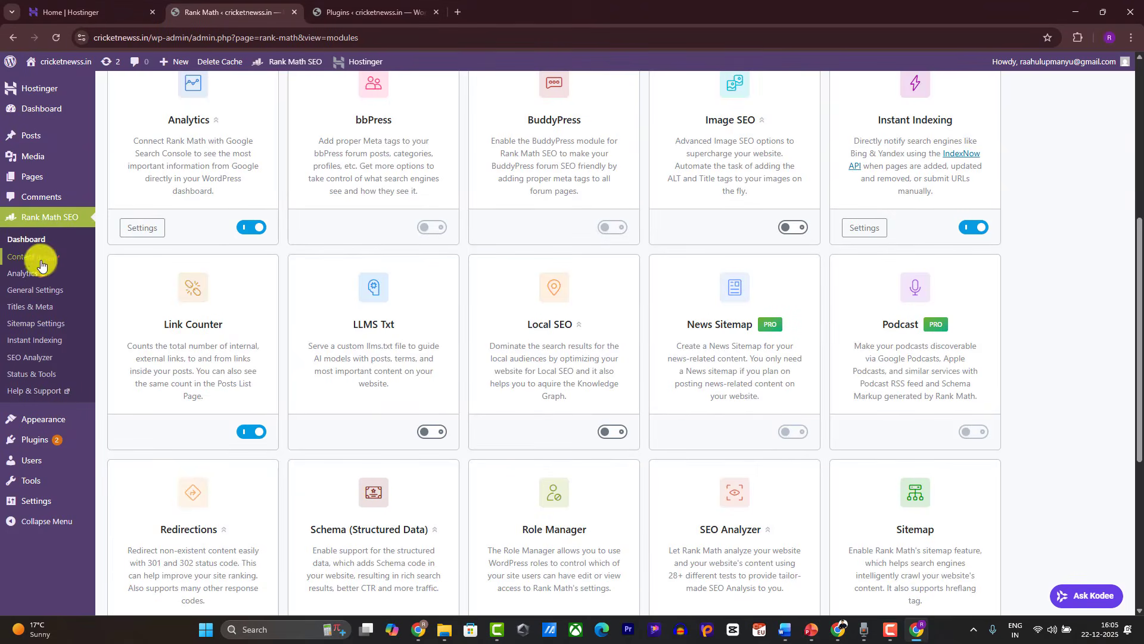
- Search the plugin directory for "Google site kit" and install Site Kit by Google
mouse_move(24, 419)
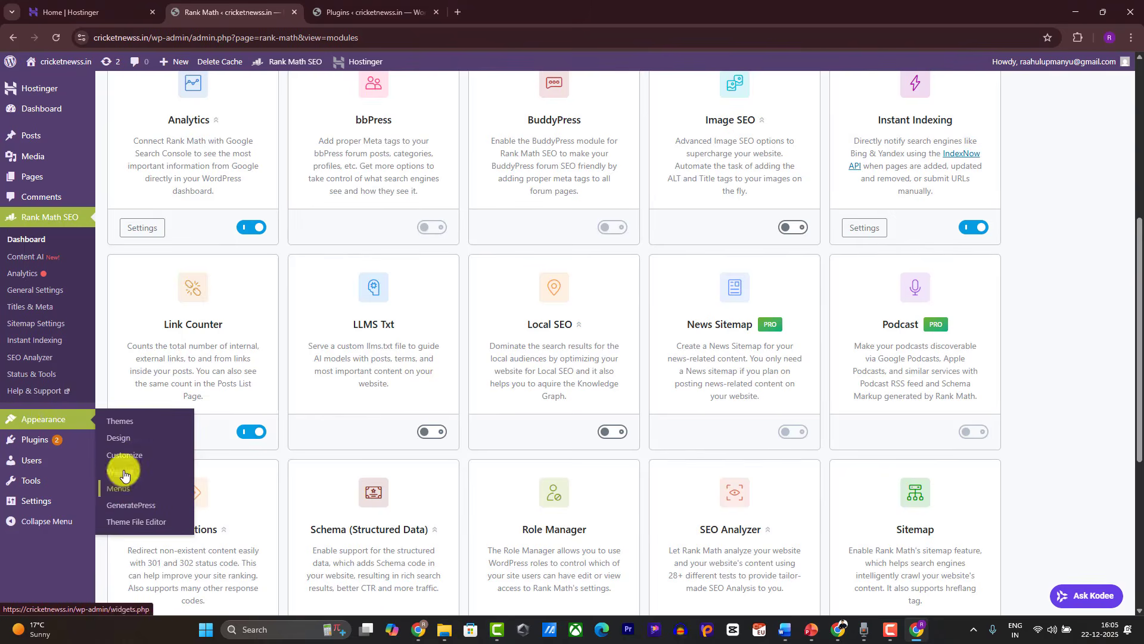
mouse_move(70, 439)
left_click(119, 456)
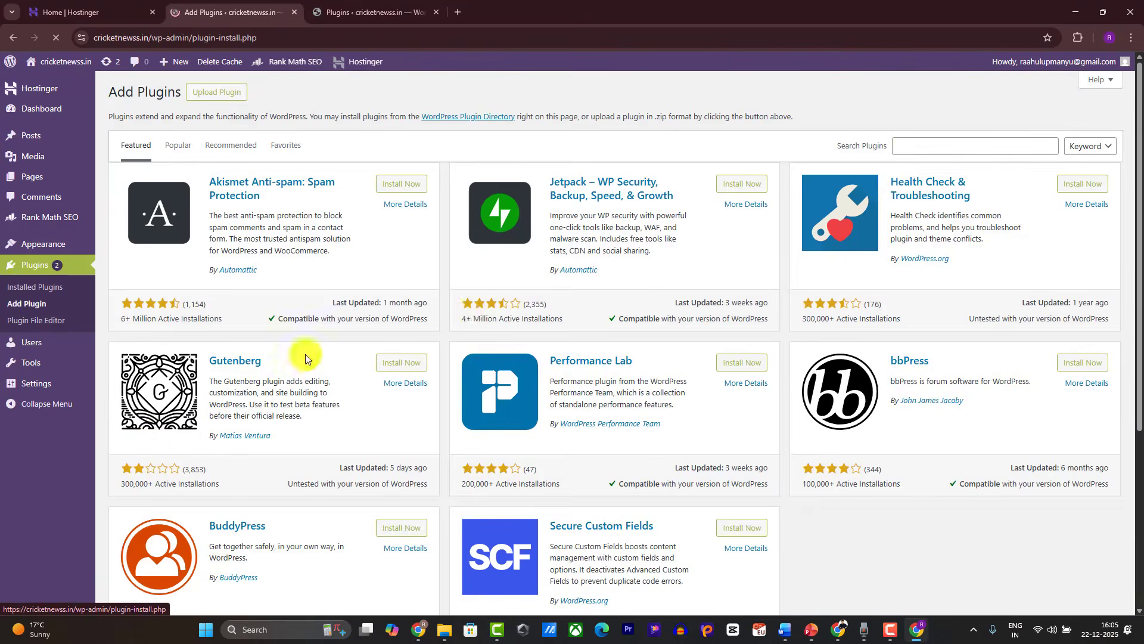
left_click(919, 145)
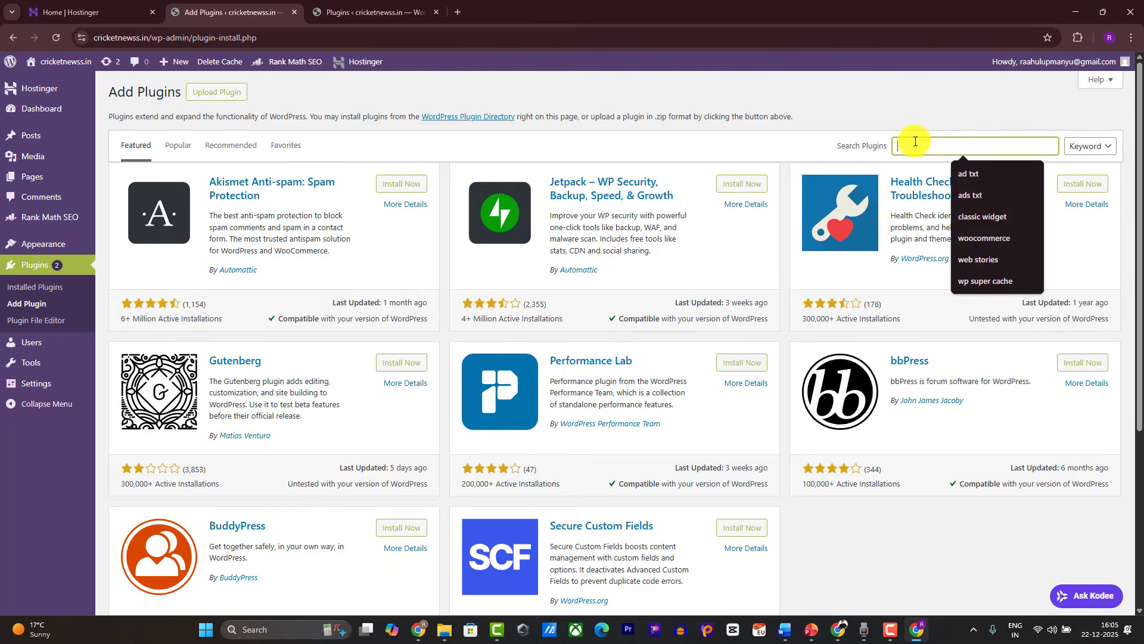
type("Google site kit")
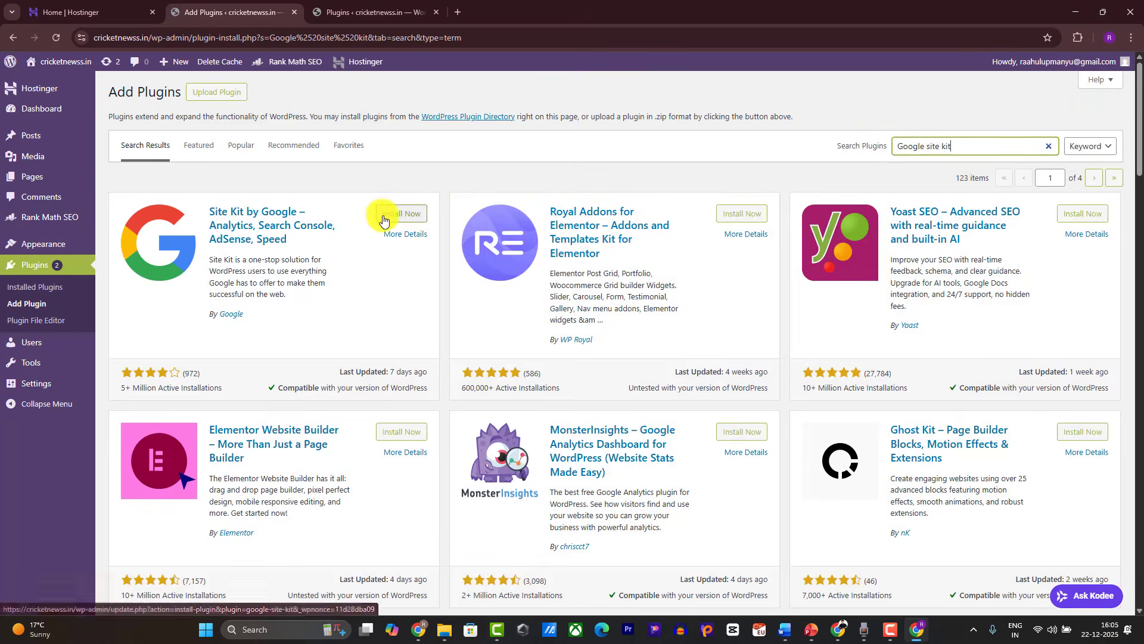
left_click(384, 215)
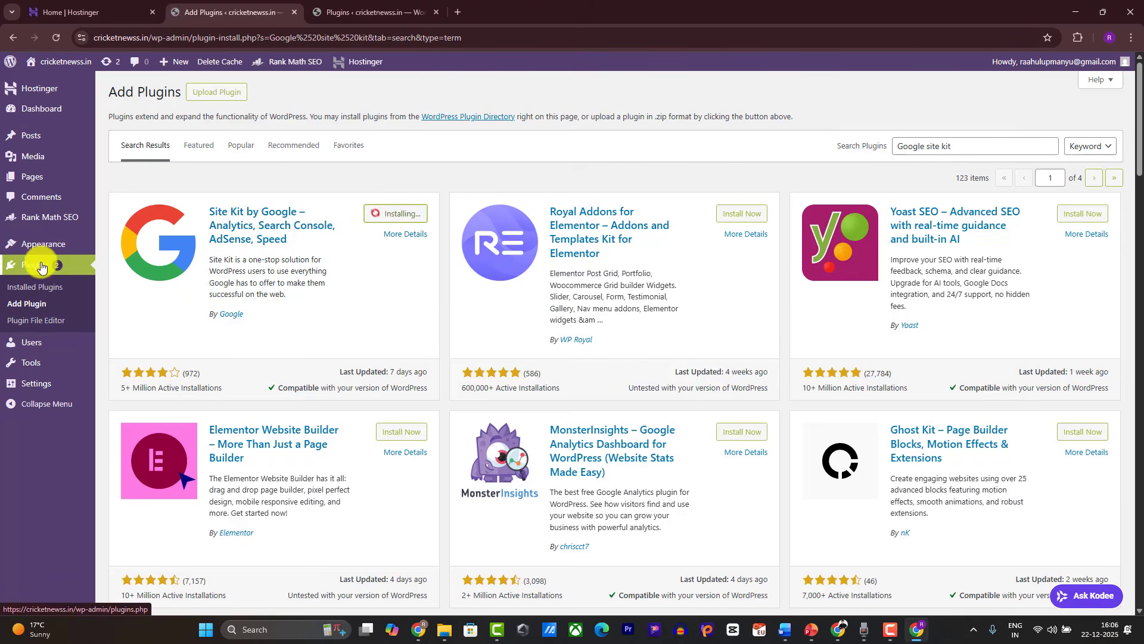
- Upload the plugin file contact-form-7.6.1.4.zip from the Downloads folder, then install and activate it
left_click(230, 98)
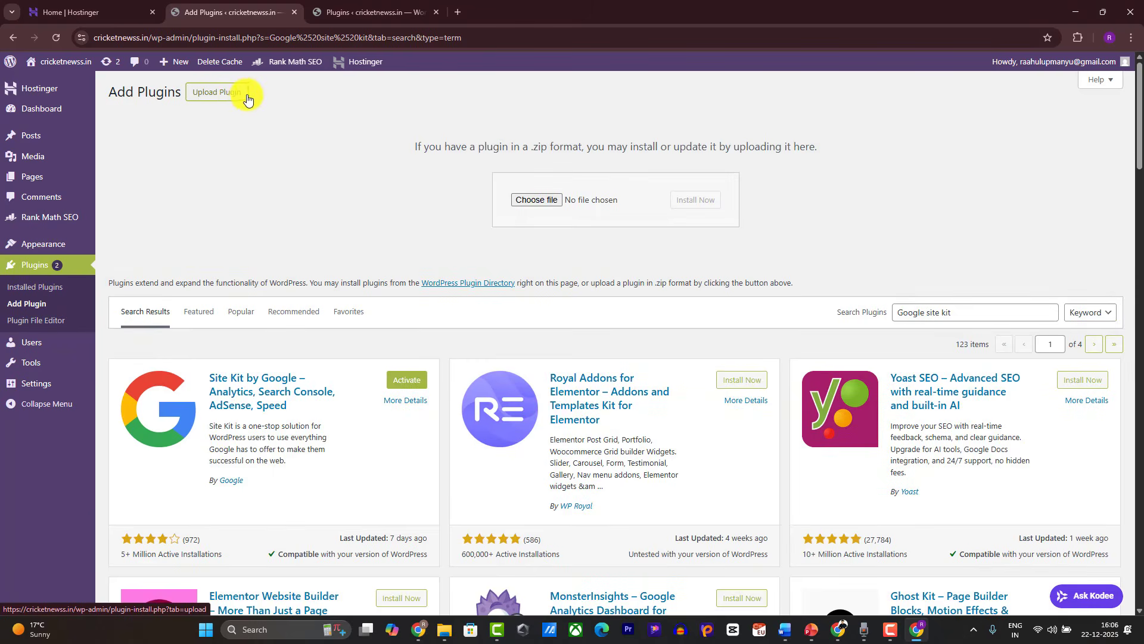
left_click(524, 197)
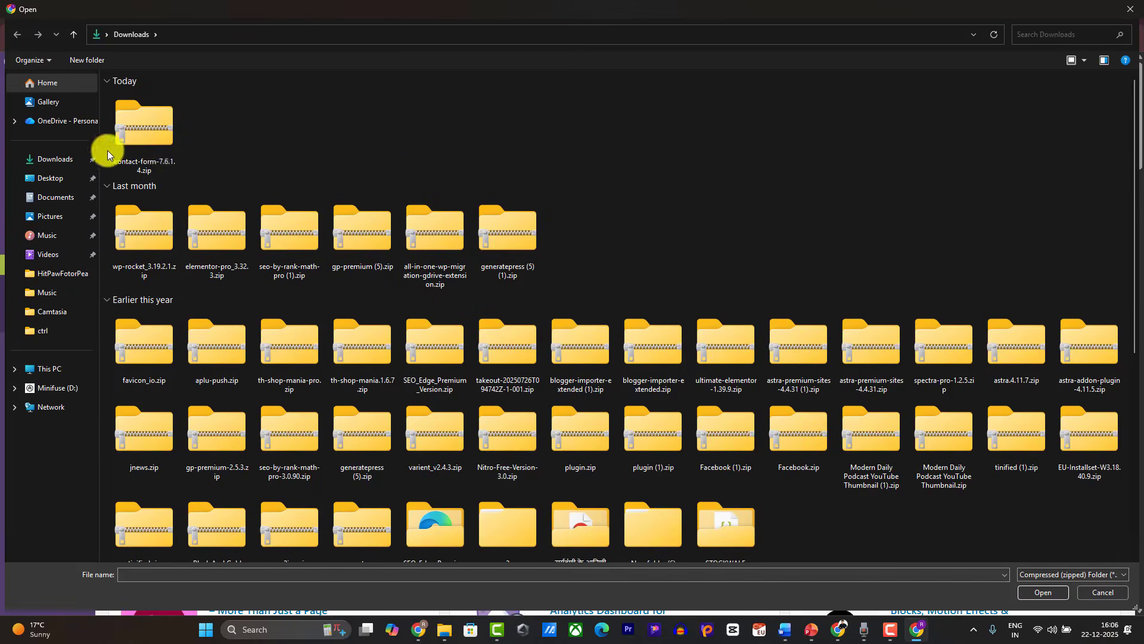
left_click(134, 146)
double_click(134, 138)
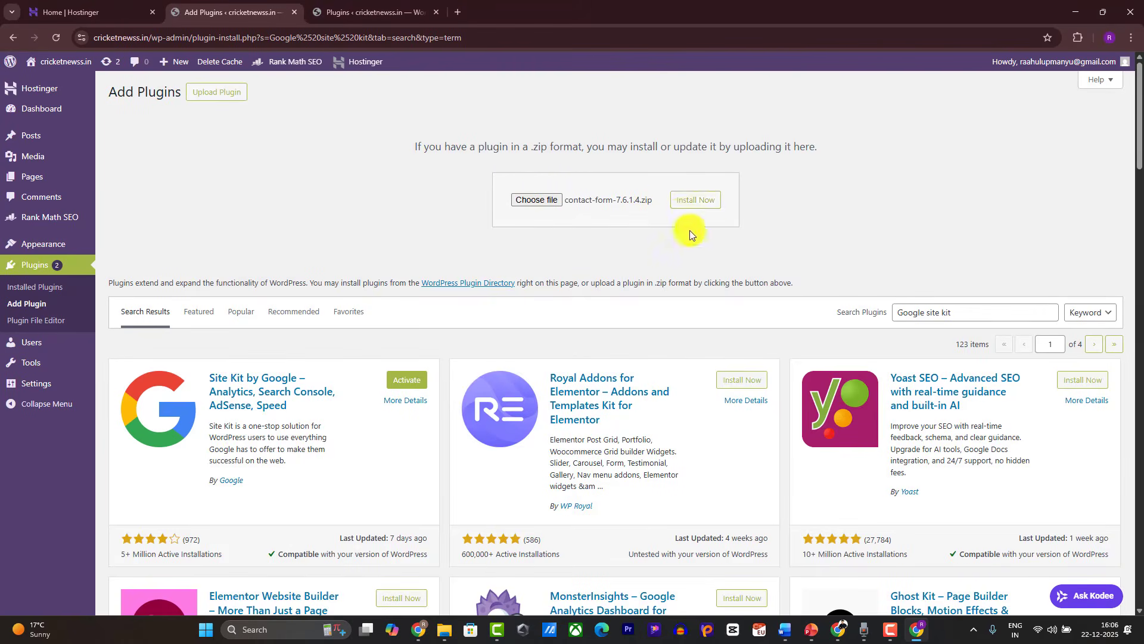
left_click(689, 207)
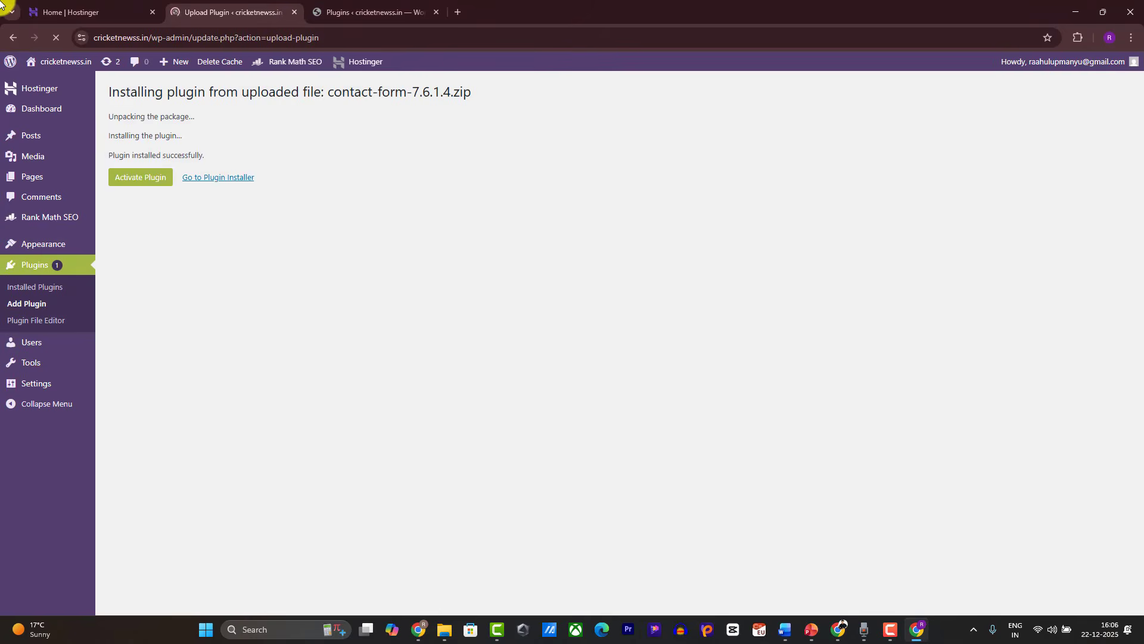
left_click(149, 180)
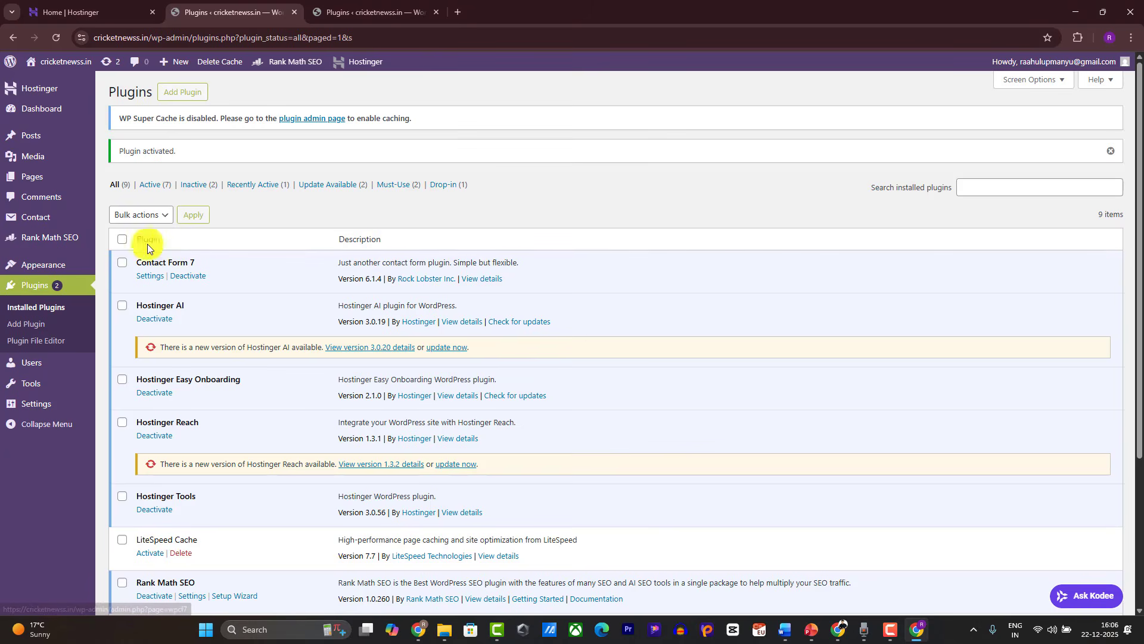
- Open the list of contact forms and copy the shortcode of Contact form 1
mouse_move(22, 413)
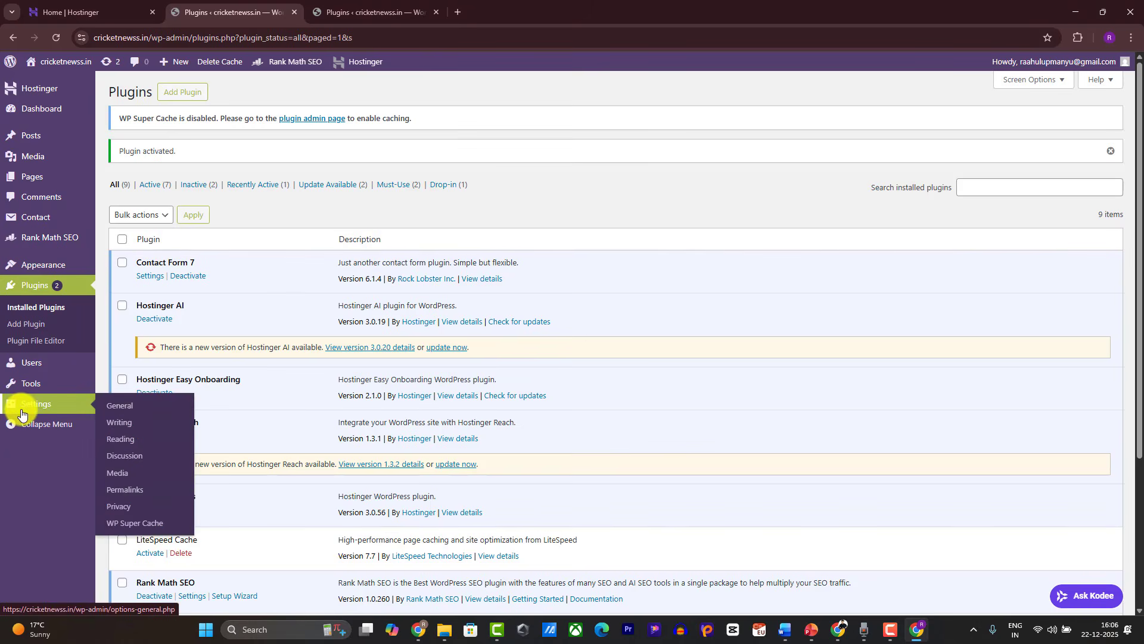
mouse_move(40, 219)
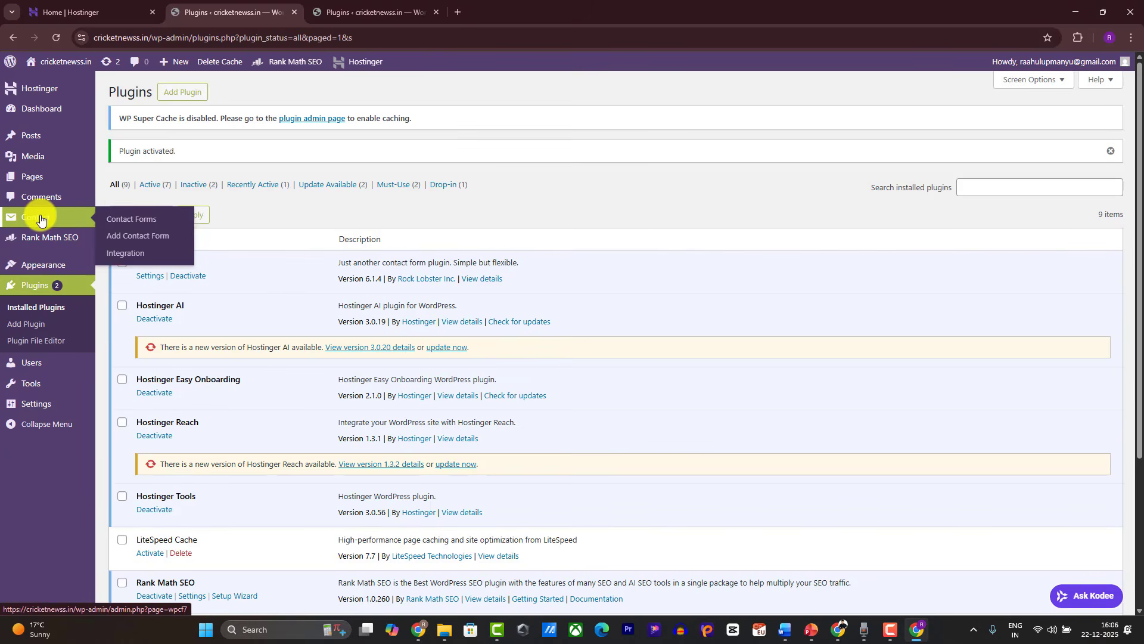
left_click(120, 220)
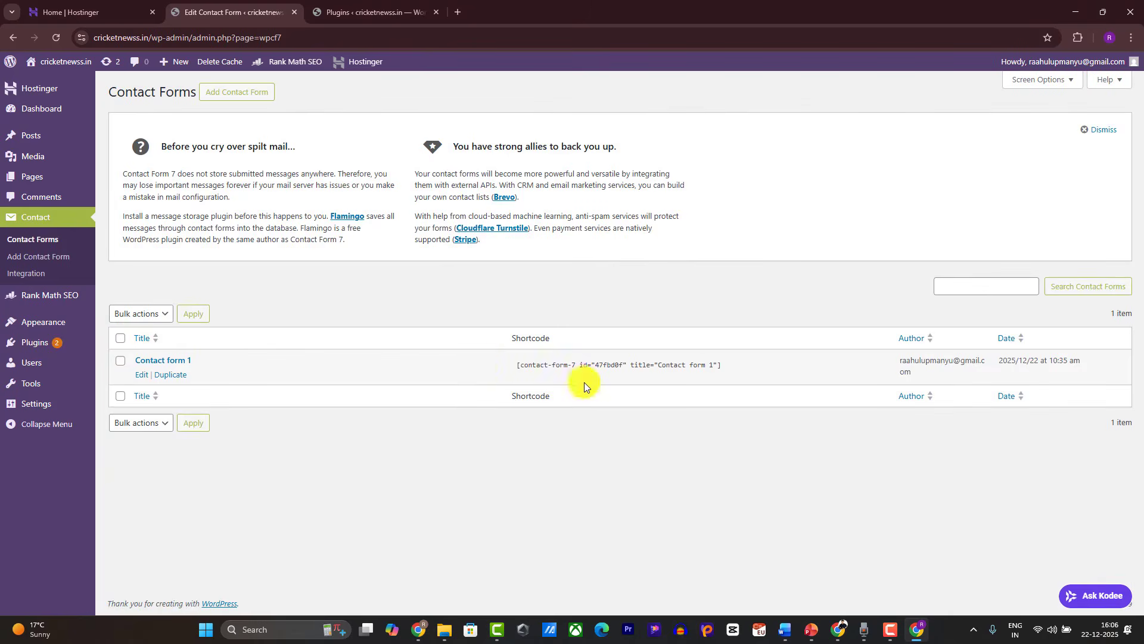
left_click(586, 361)
right_click(586, 362)
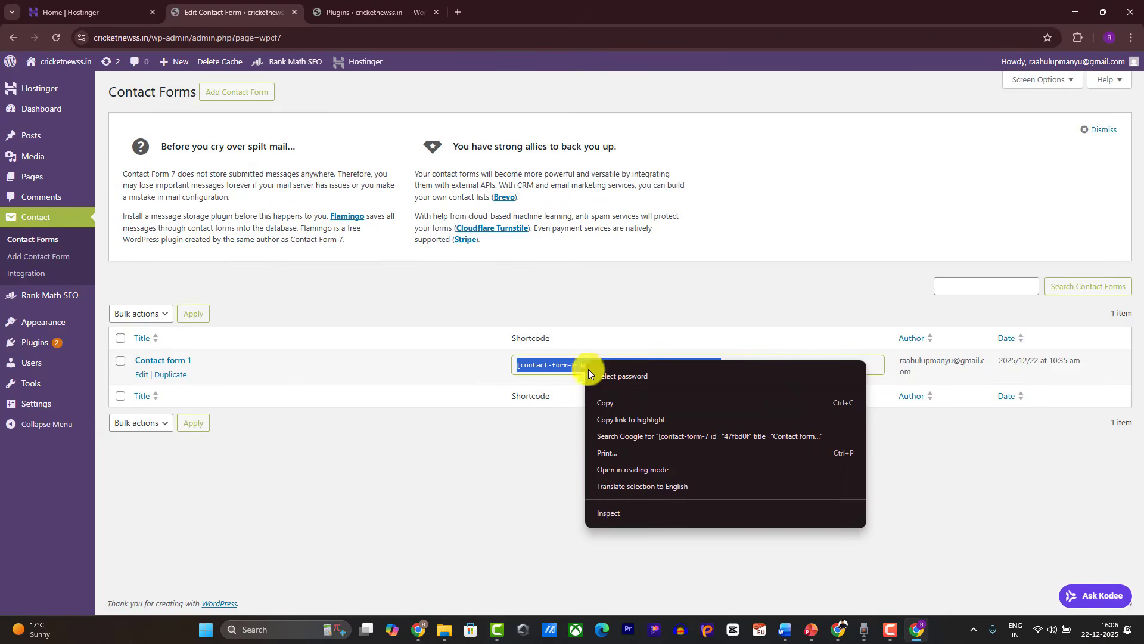
left_click(616, 404)
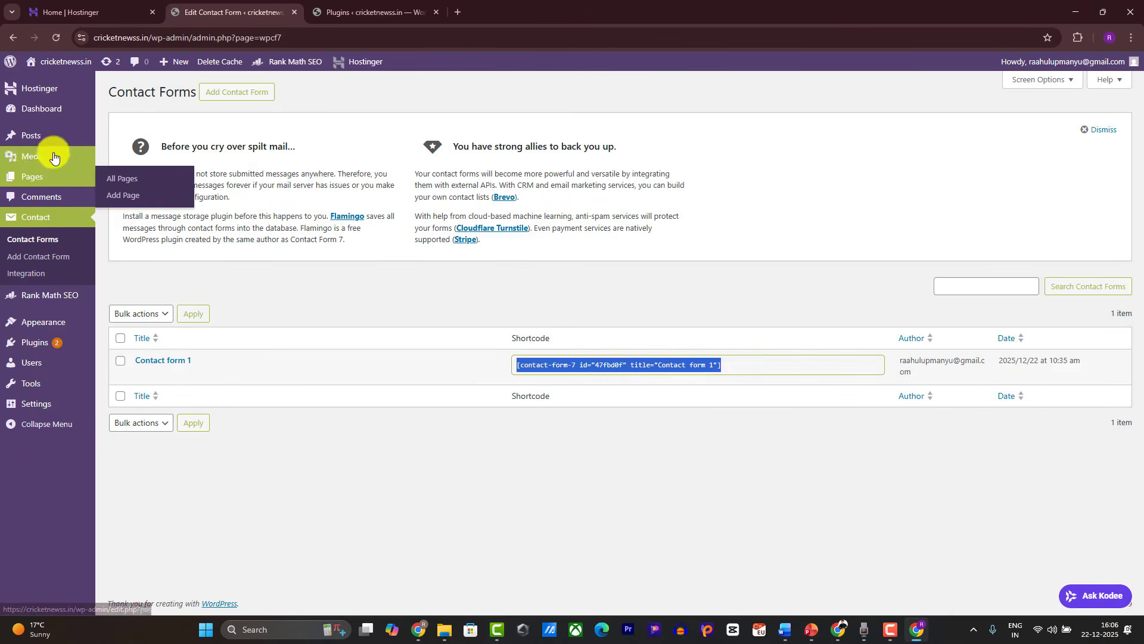
- Create a new page and title it "Contact Us"
left_click(106, 178)
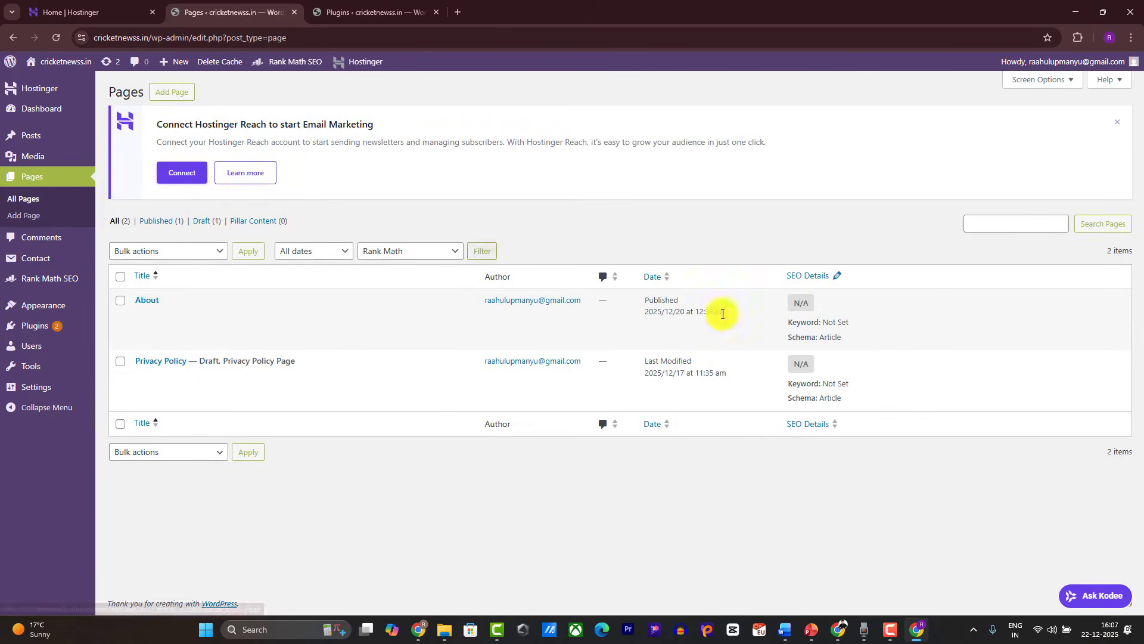
left_click(16, 215)
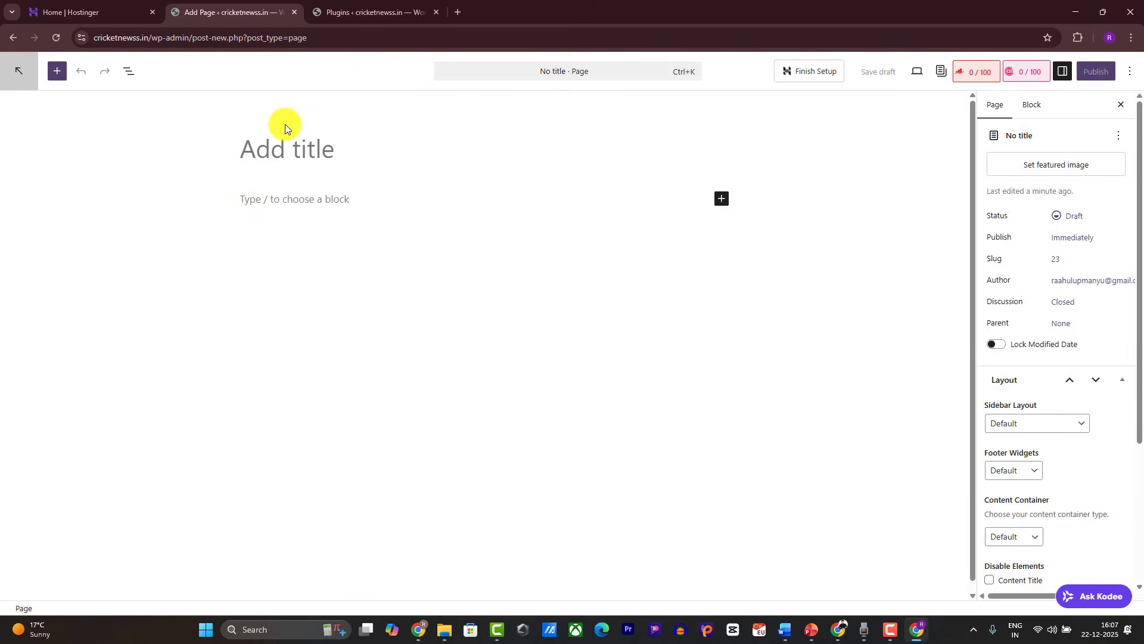
type("Contact")
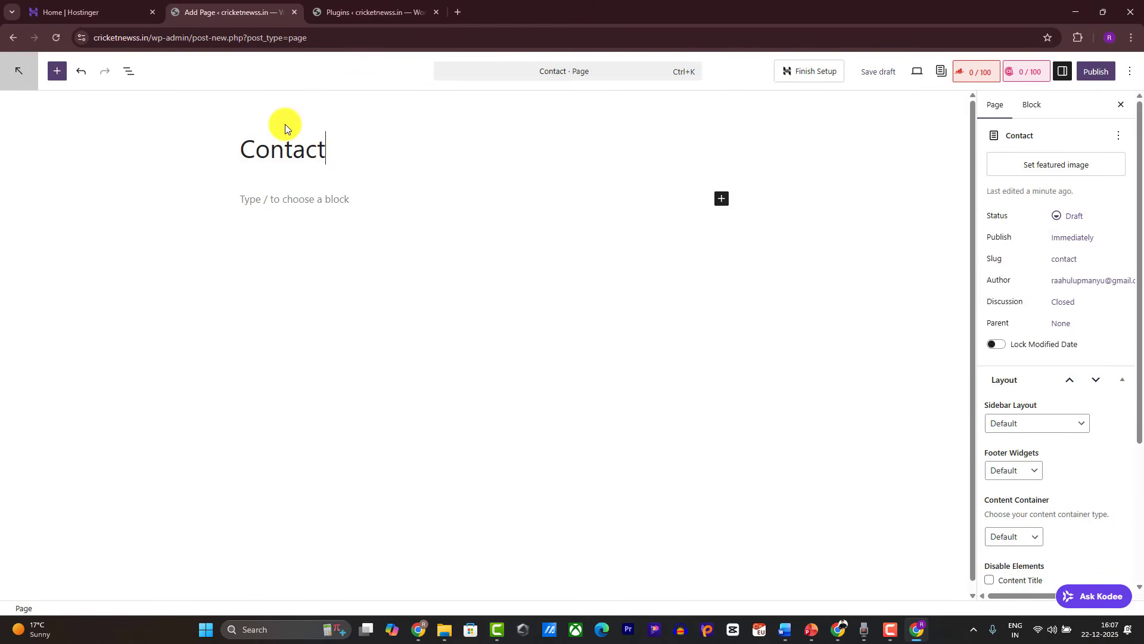
type(" US")
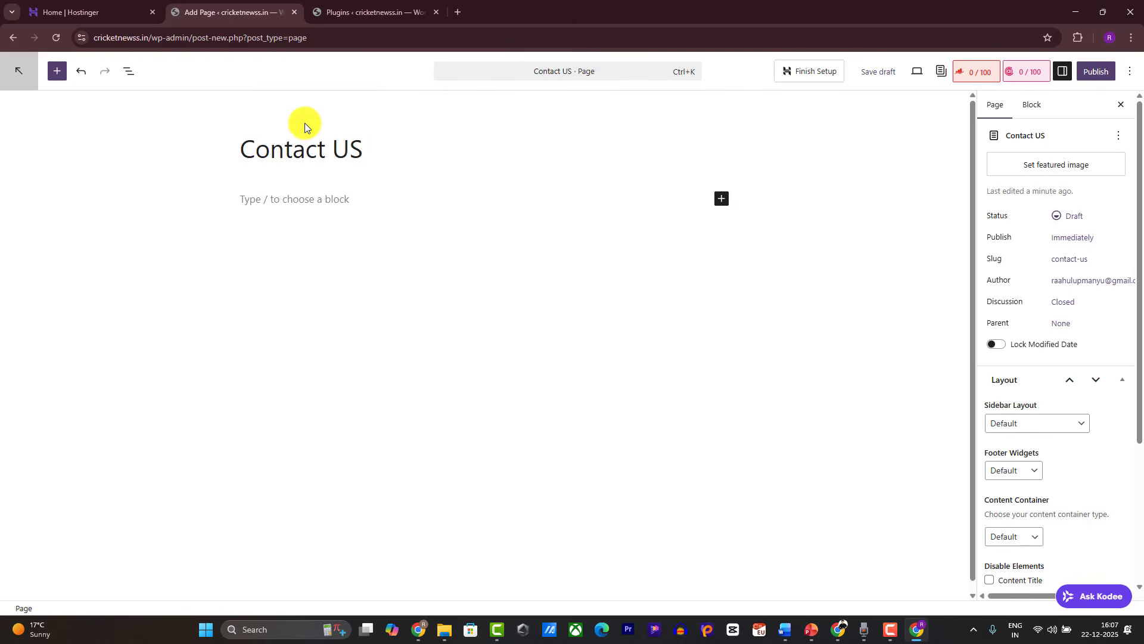
key("BackSpace")
type("s")
- Add a Shortcode block with the copied contact form shortcode to the Contact Us page, publish it, and leave the editor
left_click(721, 200)
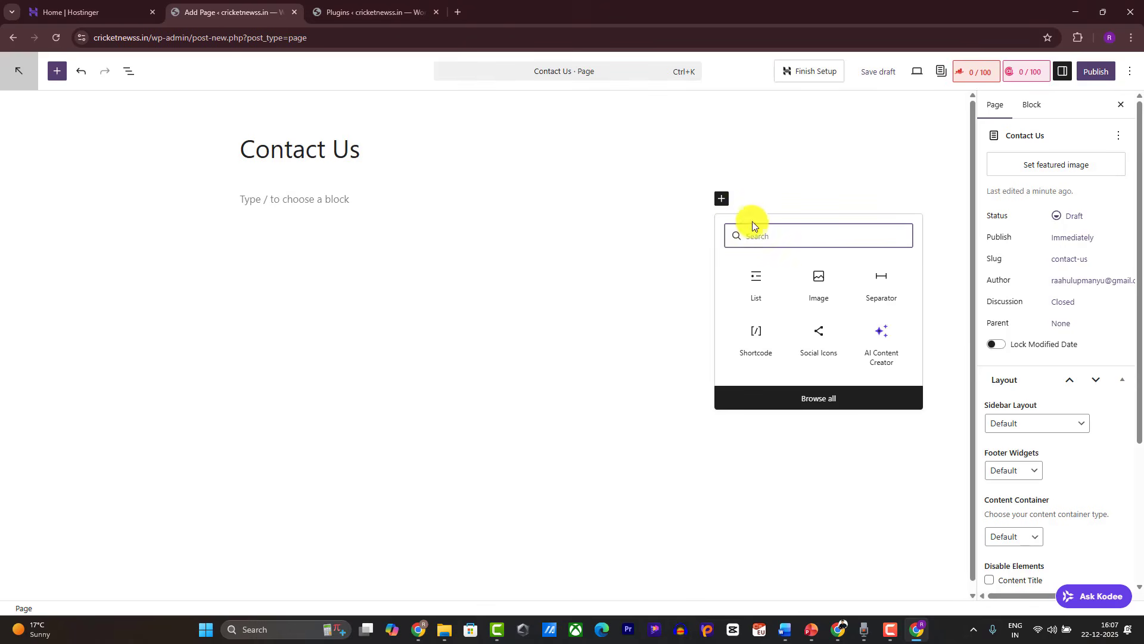
left_click(763, 329)
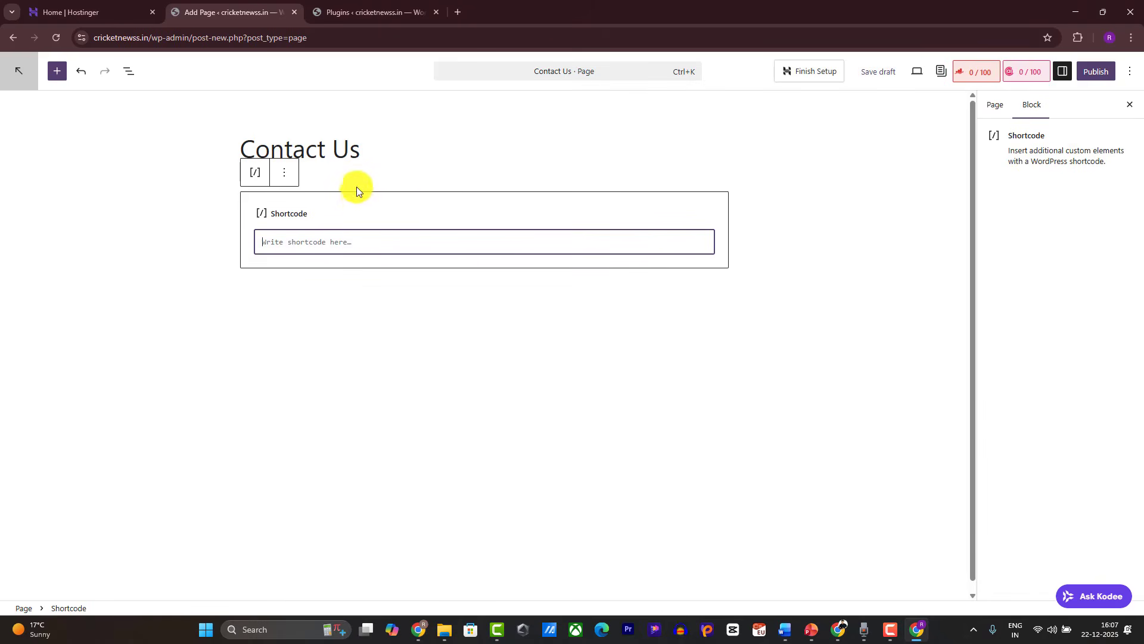
key("ctrl+v")
left_click(1096, 71)
left_click(1097, 72)
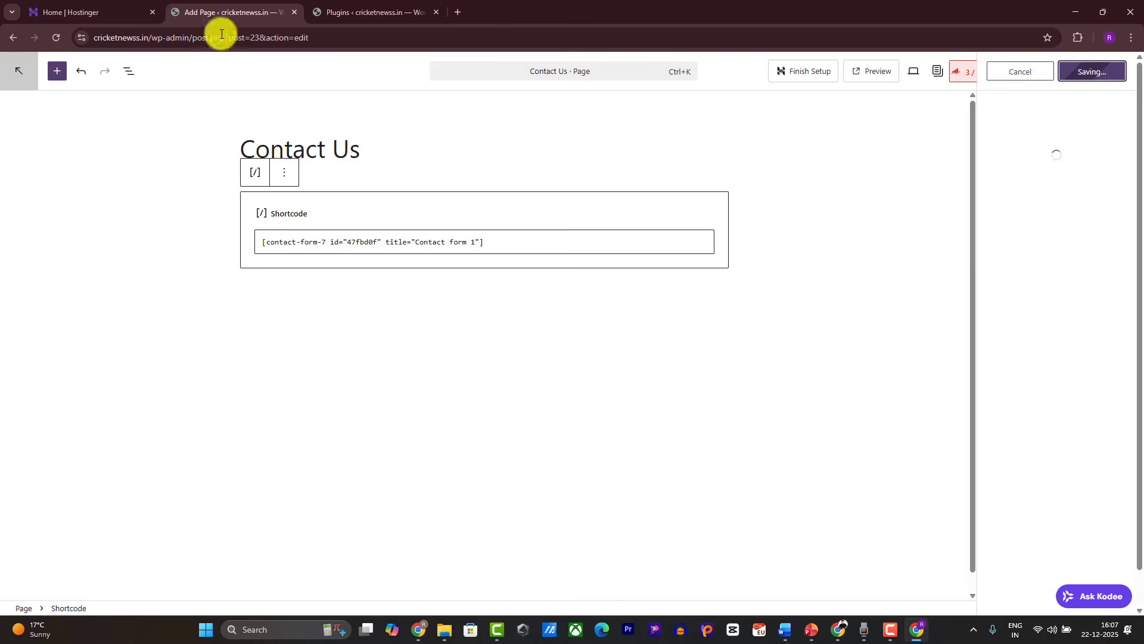
left_click(13, 35)
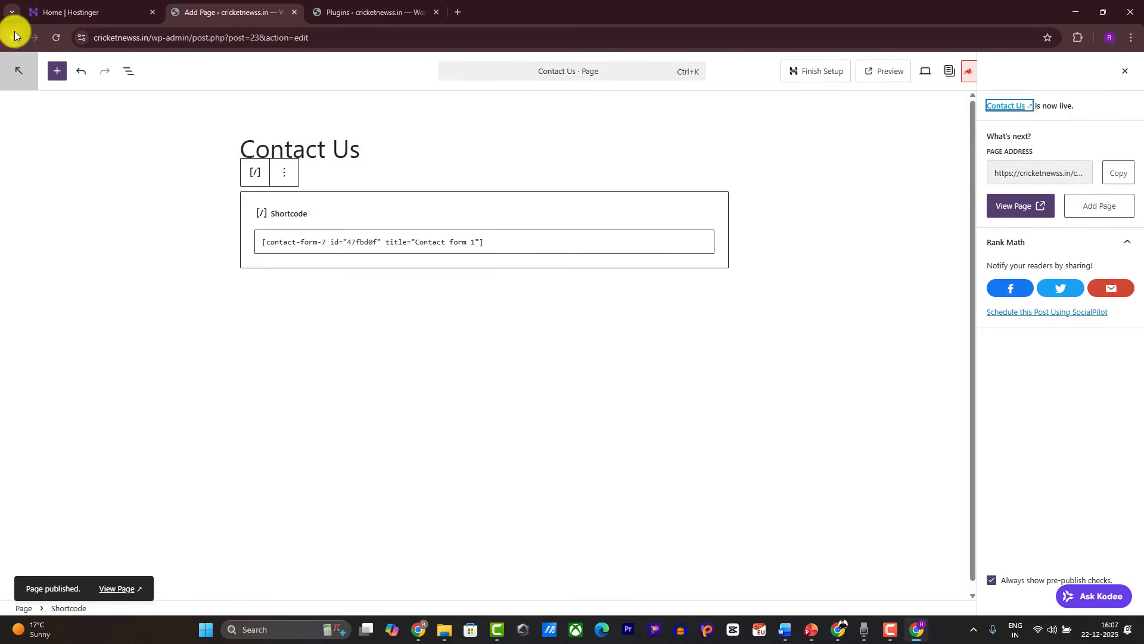
- Add the Contact Us page to the Footer menu and save the menu
mouse_move(37, 305)
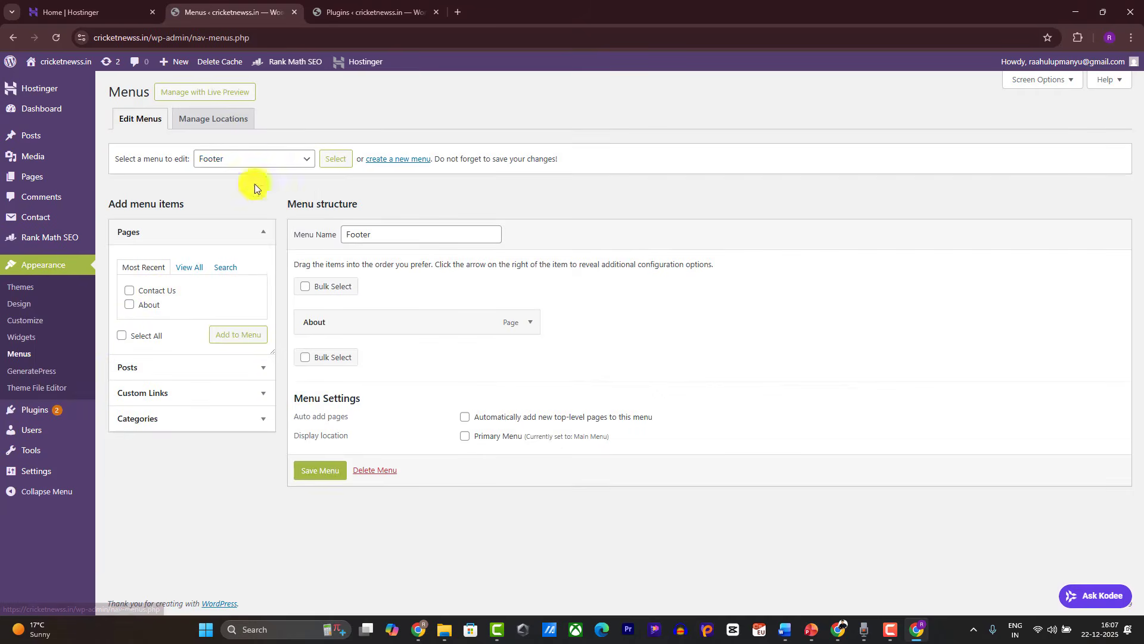
left_click(248, 161)
left_click(248, 167)
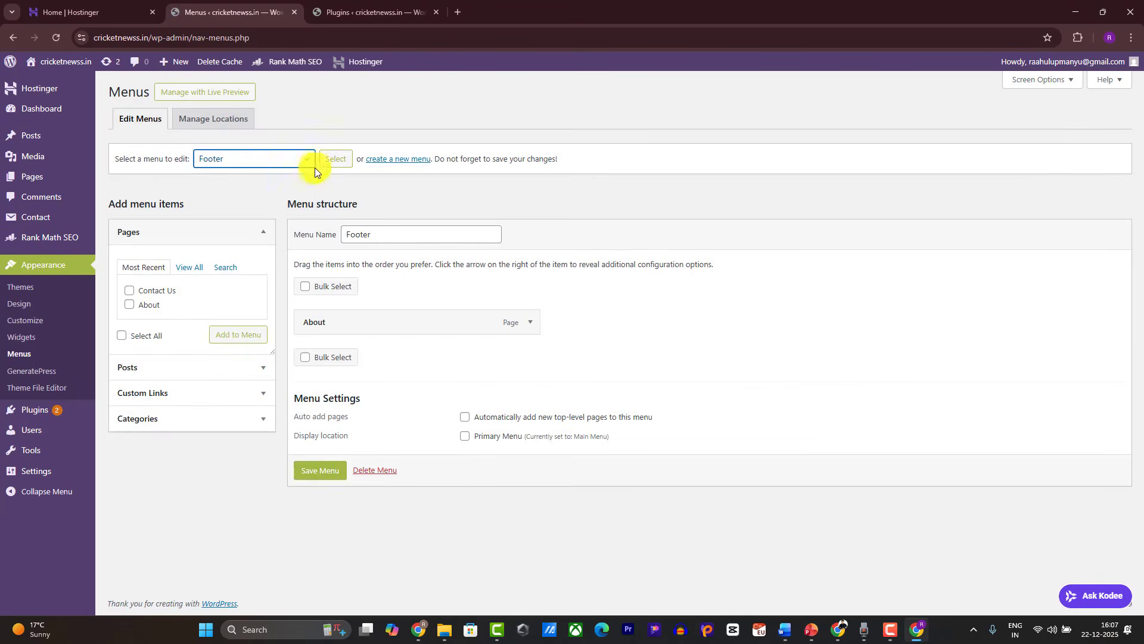
left_click(149, 291)
left_click(237, 332)
left_click(302, 506)
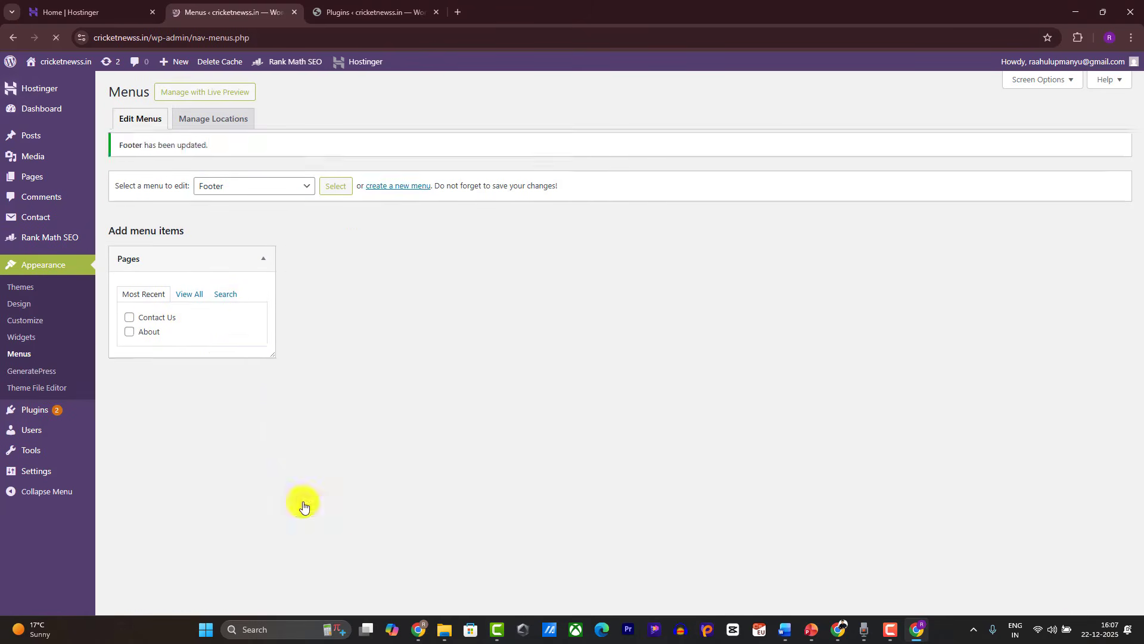
- Visit the live site and open the Contact Us page from its footer link to check the form
mouse_move(65, 74)
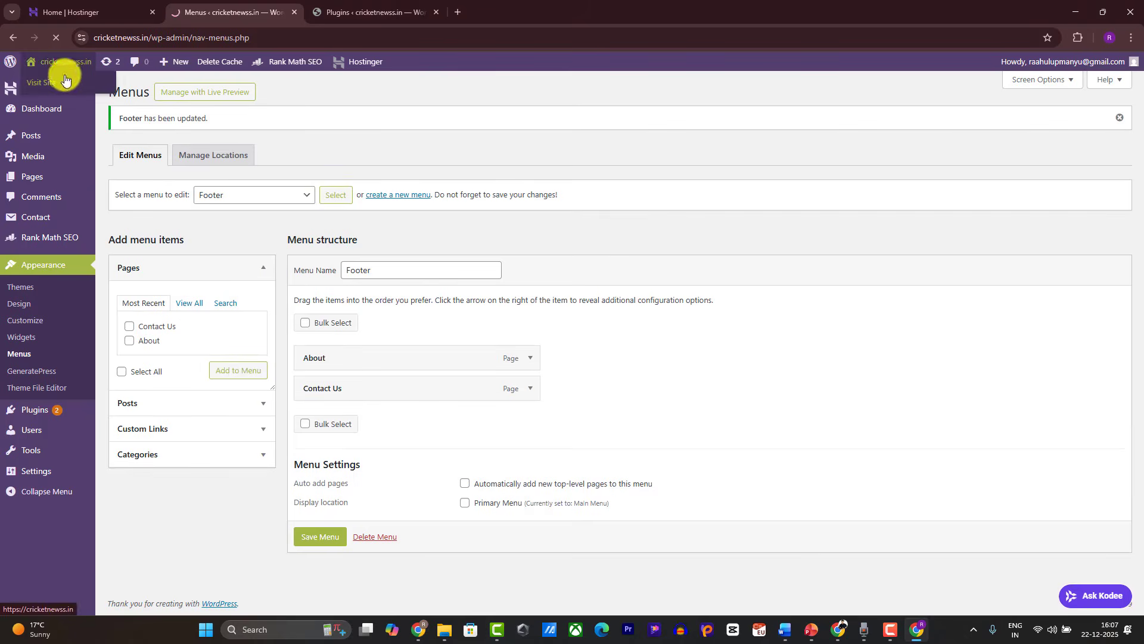
scroll(606, 198, "down", 2)
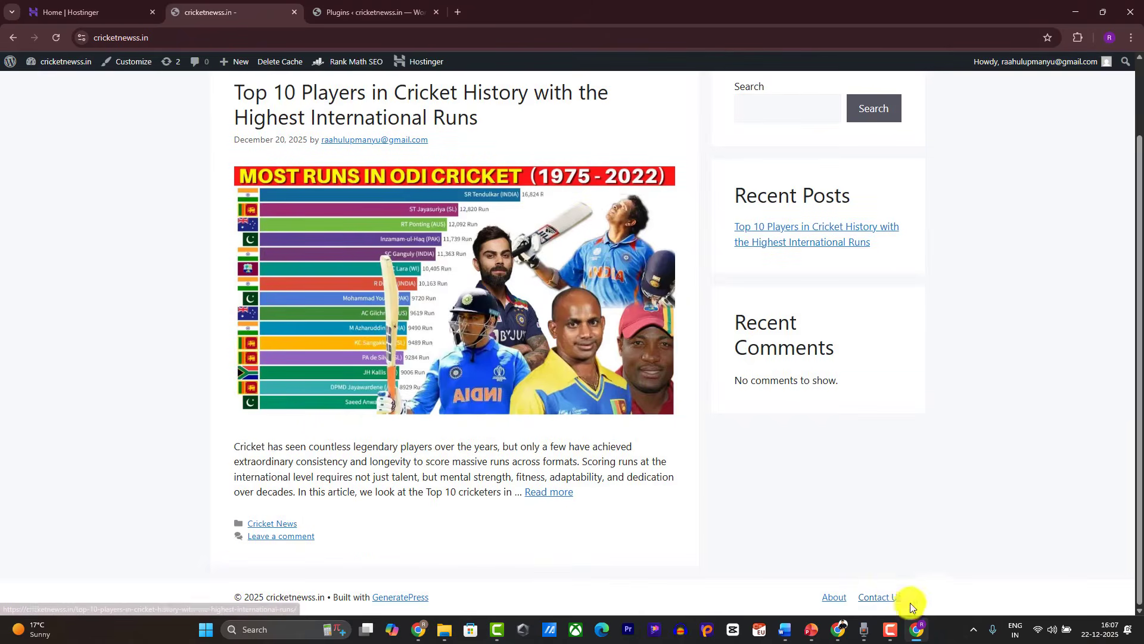
left_click(885, 597)
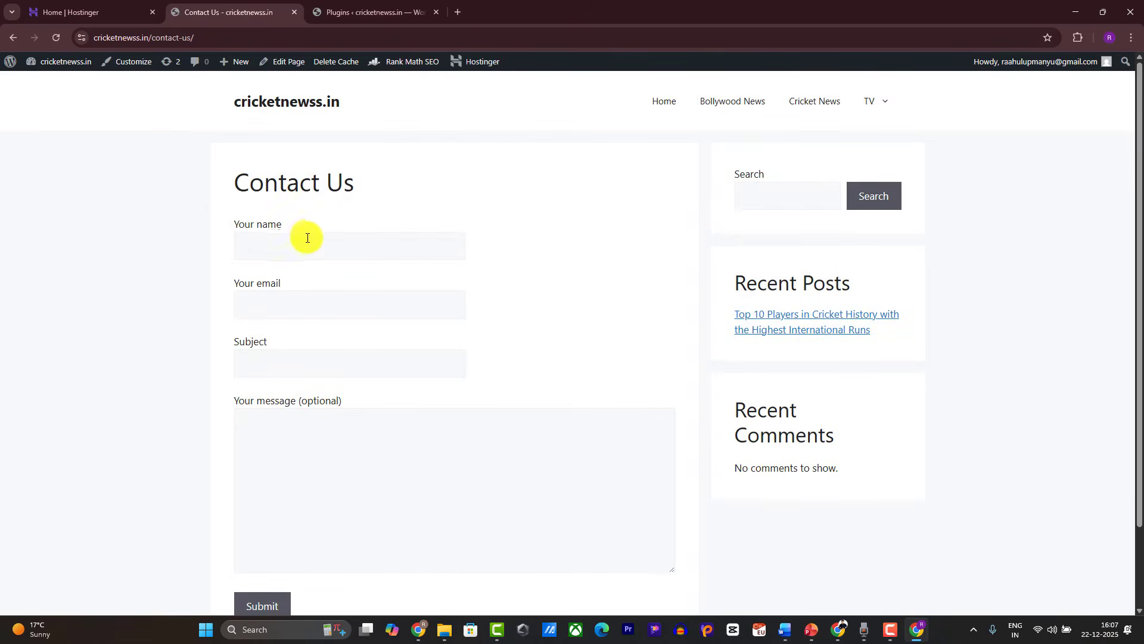
- Switch to PowerPoint to review the common plugins list, select the Web Stories item, and return to the browser
left_click(812, 630)
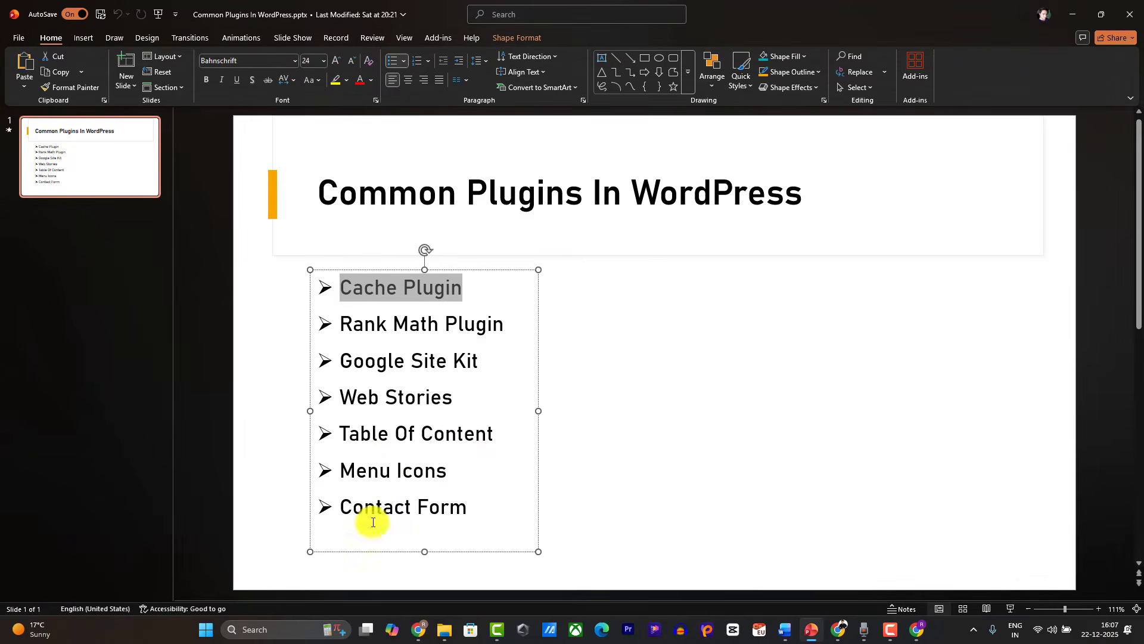
left_click_drag(327, 395, 456, 396)
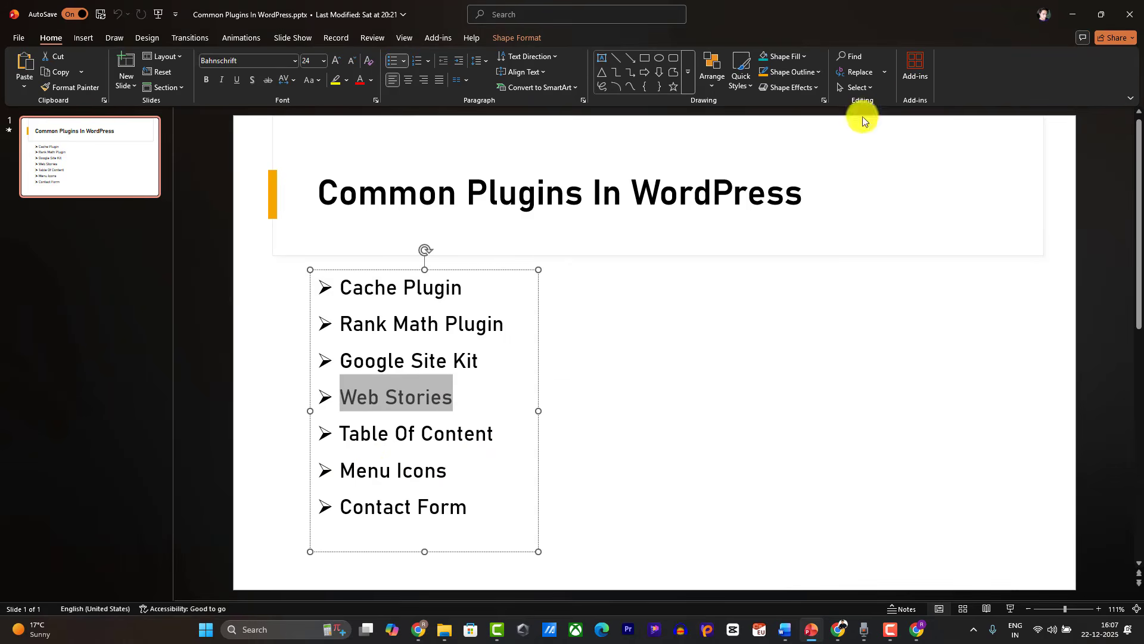
left_click(1074, 12)
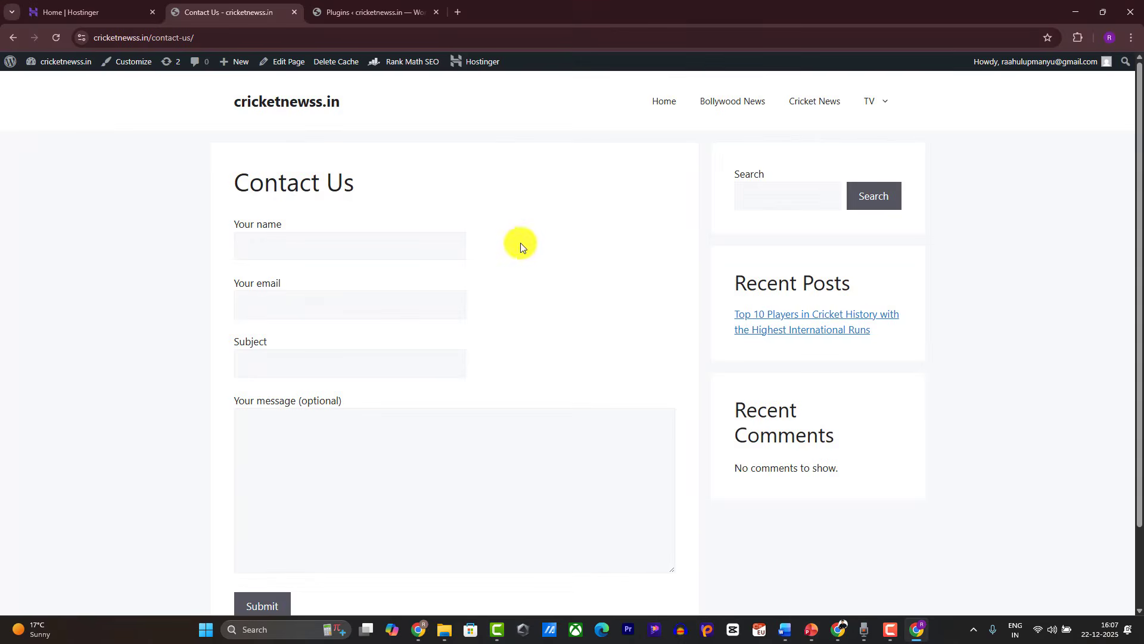